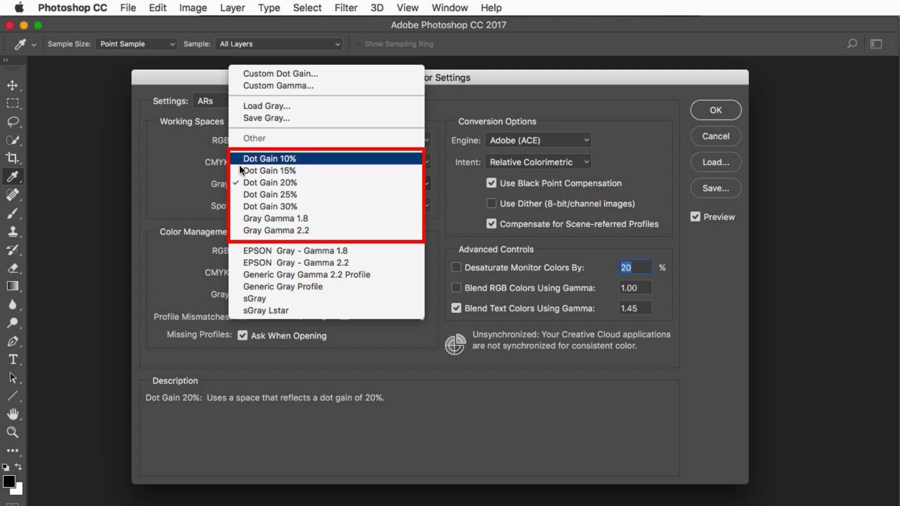
- Dismiss the Gray profile list, keeping the Gray working space at Dot Gain 20%
left_click(185, 167)
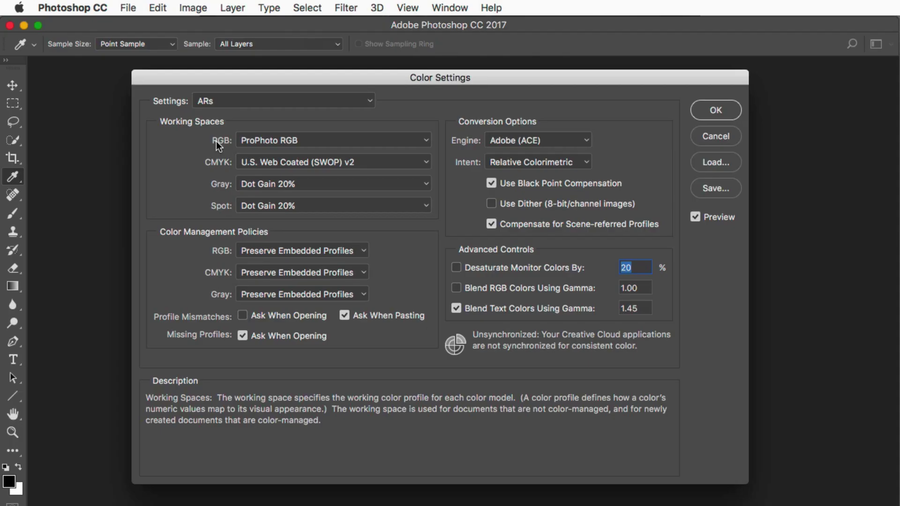
mouse_move(259, 144)
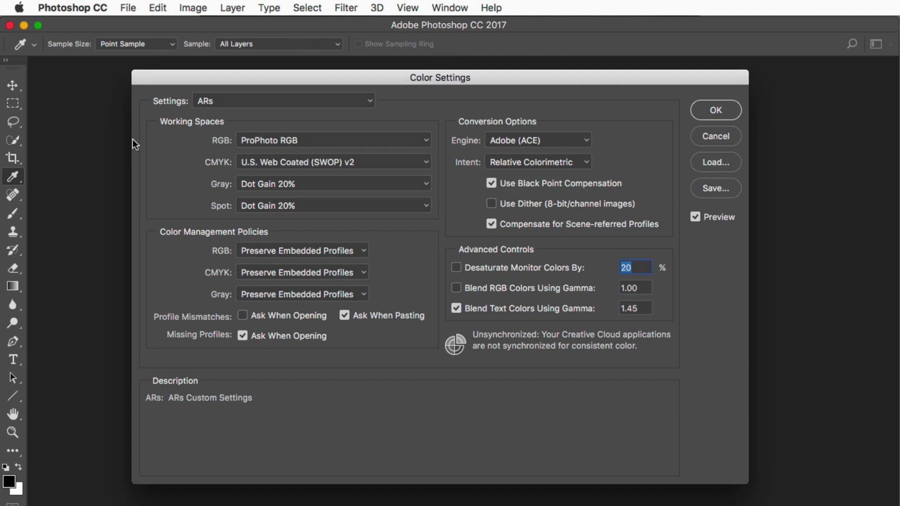
mouse_move(147, 141)
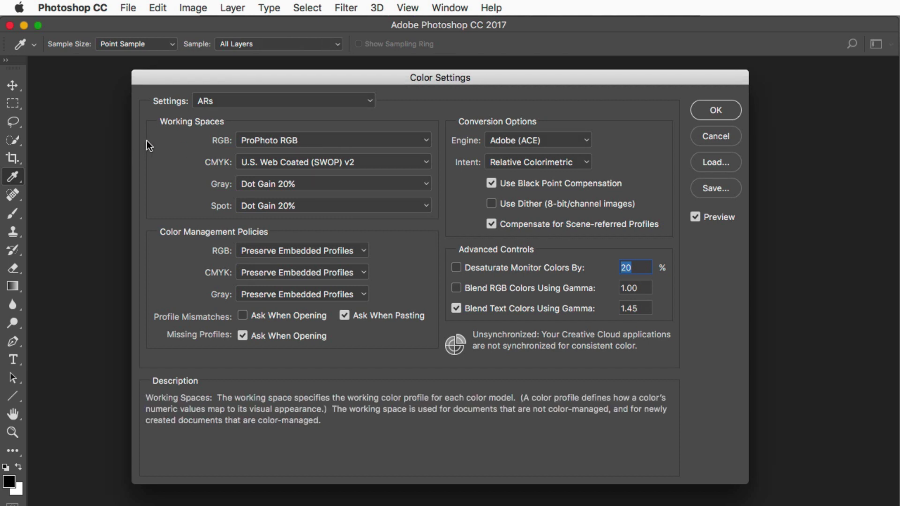
mouse_move(177, 248)
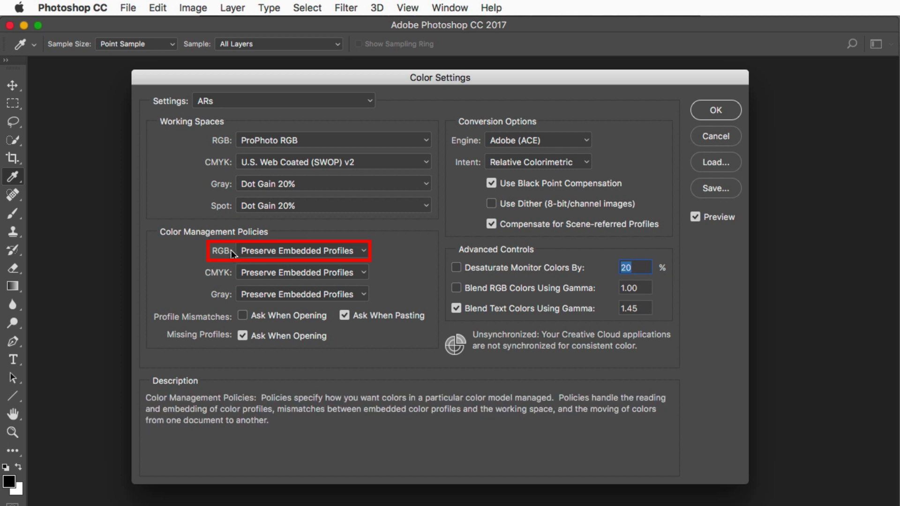
- Keep Preserve Embedded Profiles as the RGB policy and confirm the ARs color settings
left_click(269, 252)
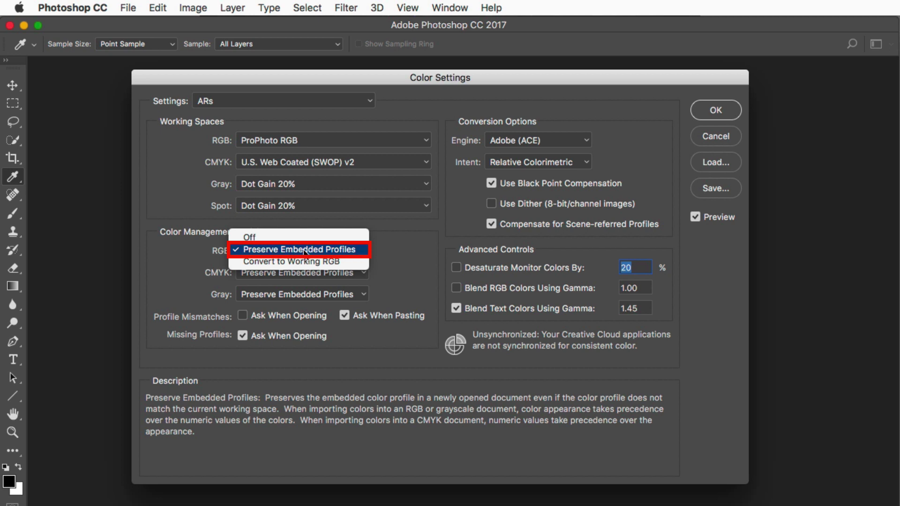
left_click(360, 251)
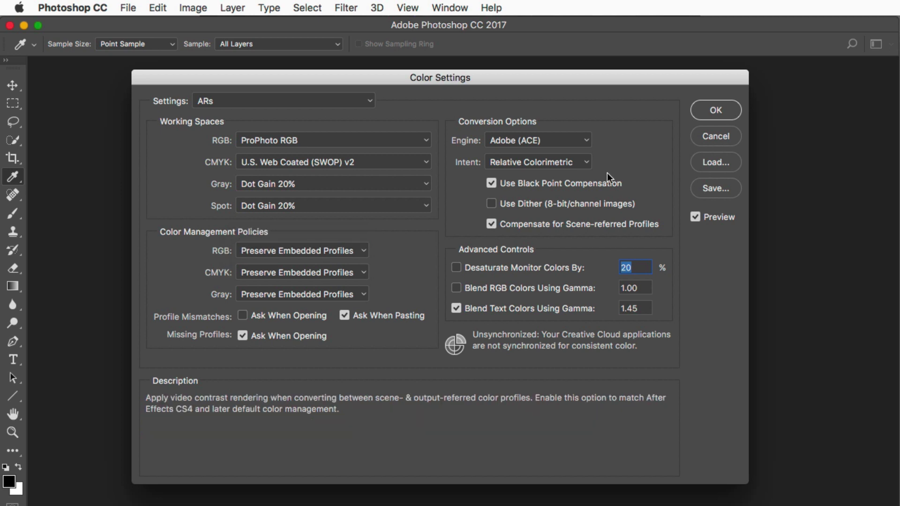
left_click(704, 110)
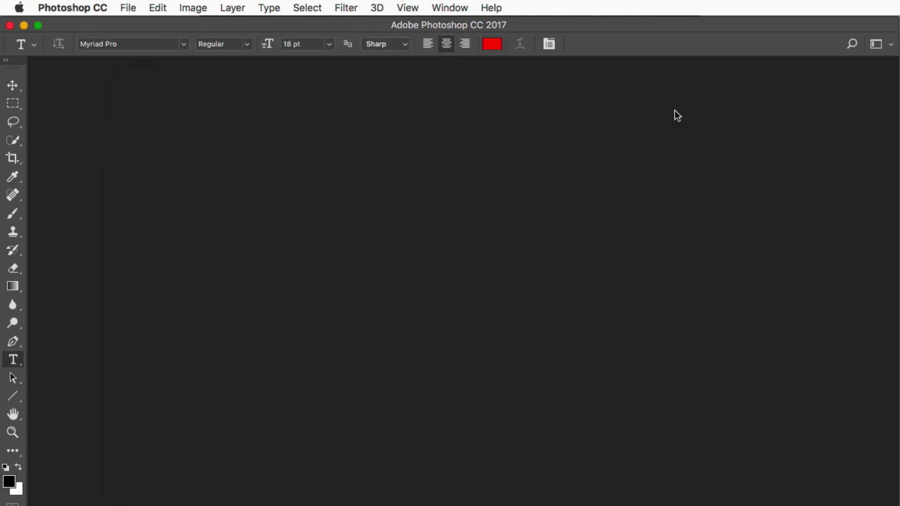
- Open recent file 2014PrinterTestFile.tif and show Document Profile in the status bar
left_click(128, 7)
mouse_move(140, 79)
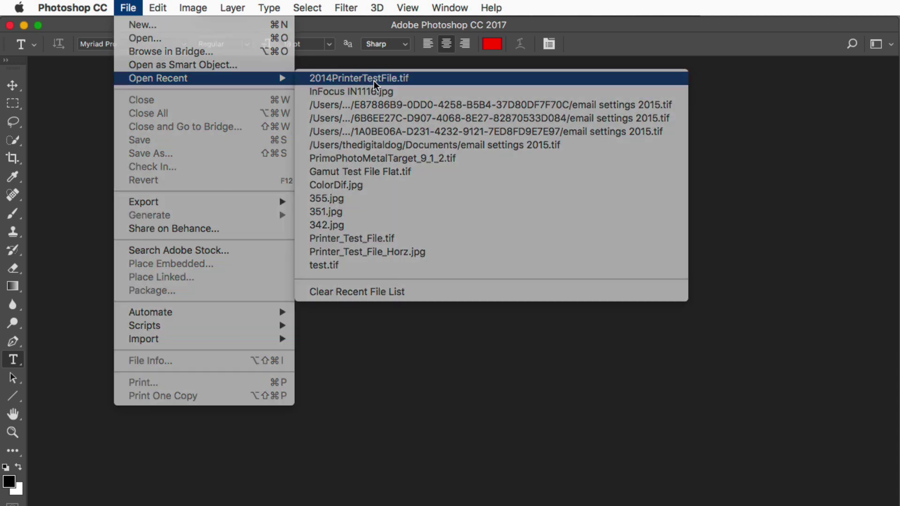
left_click(373, 79)
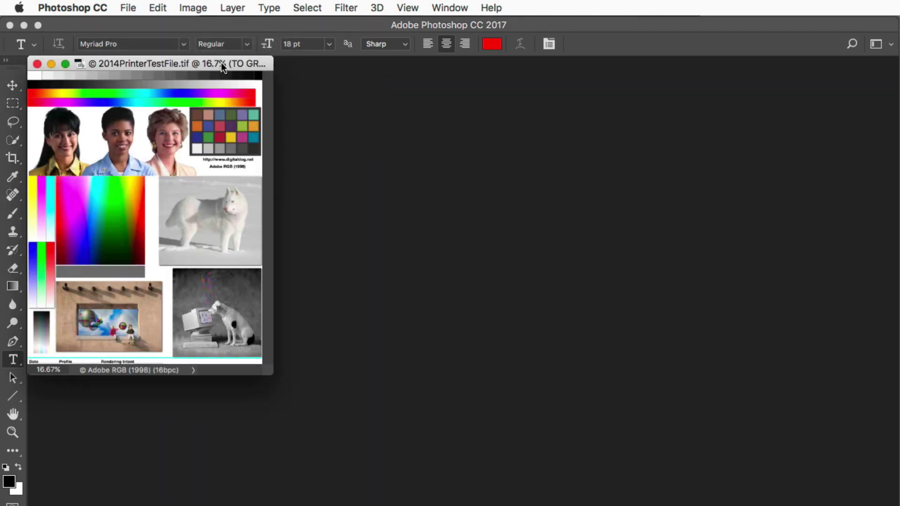
left_click_drag(221, 62, 362, 80)
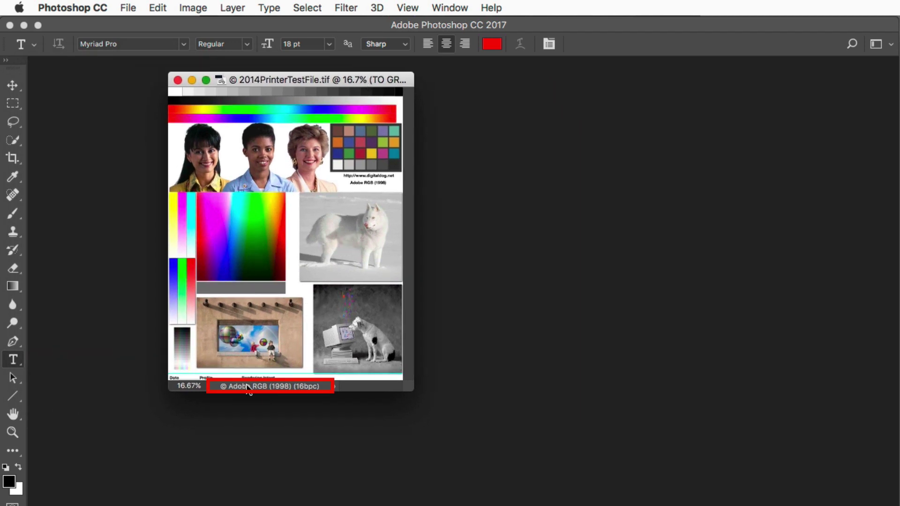
left_click(333, 386)
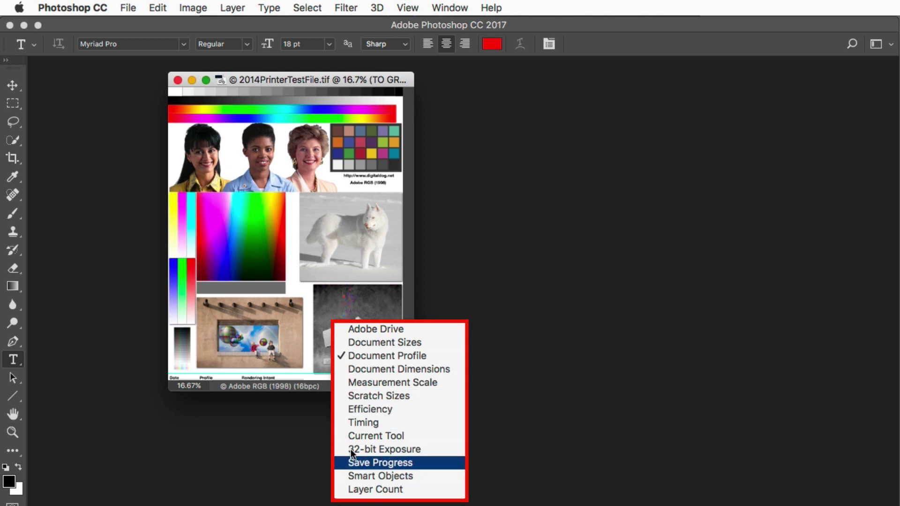
left_click(421, 355)
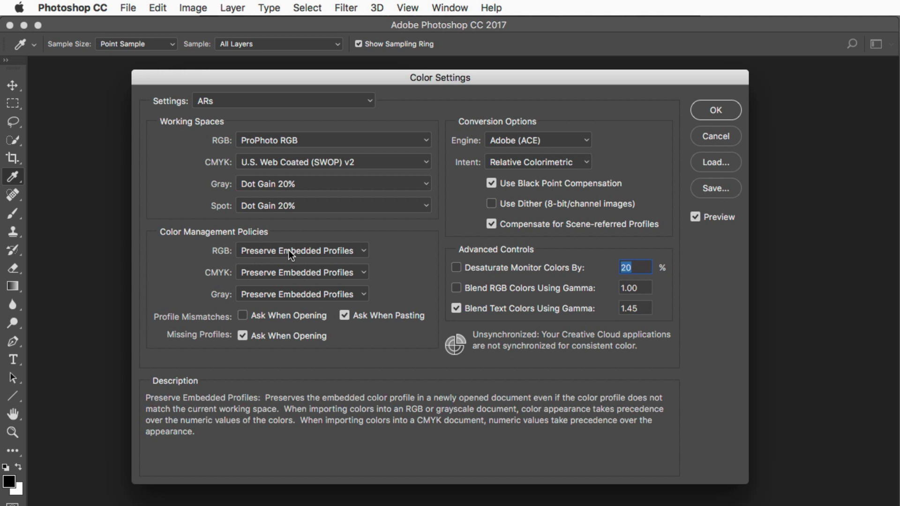
- Change the RGB color policy to Convert to Working RGB and confirm Color Settings
left_click(254, 249)
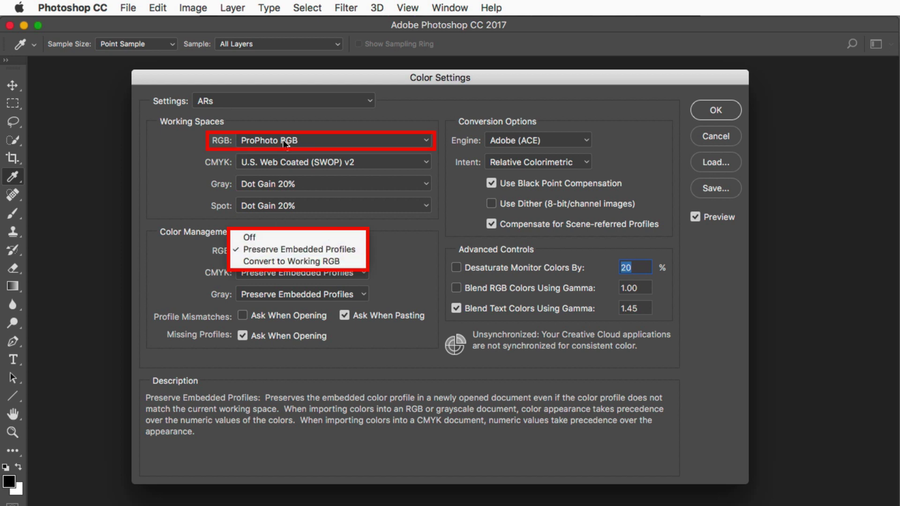
left_click(280, 258)
left_click(715, 111)
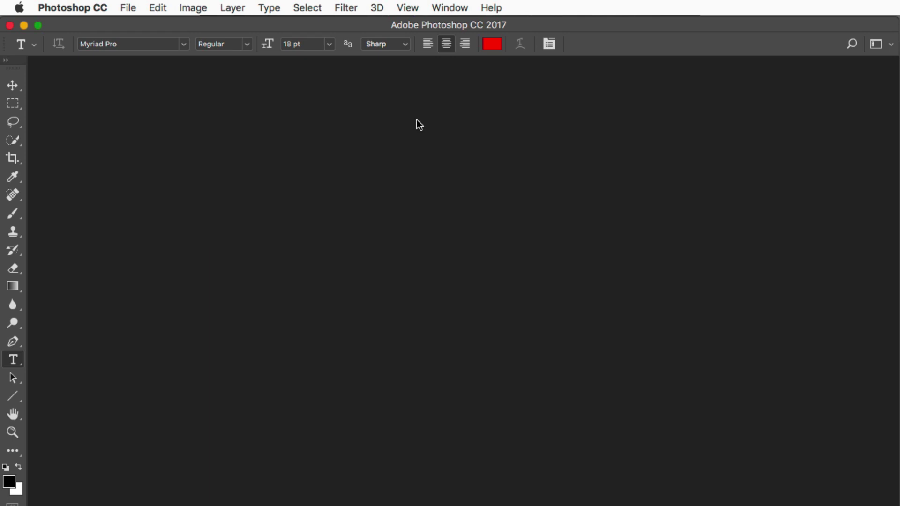
- Reopen 2014PrinterTestFile.tif converting it to ProPhoto RGB, suppressing the mismatch warning, then close it
left_click(127, 8)
left_click(355, 80)
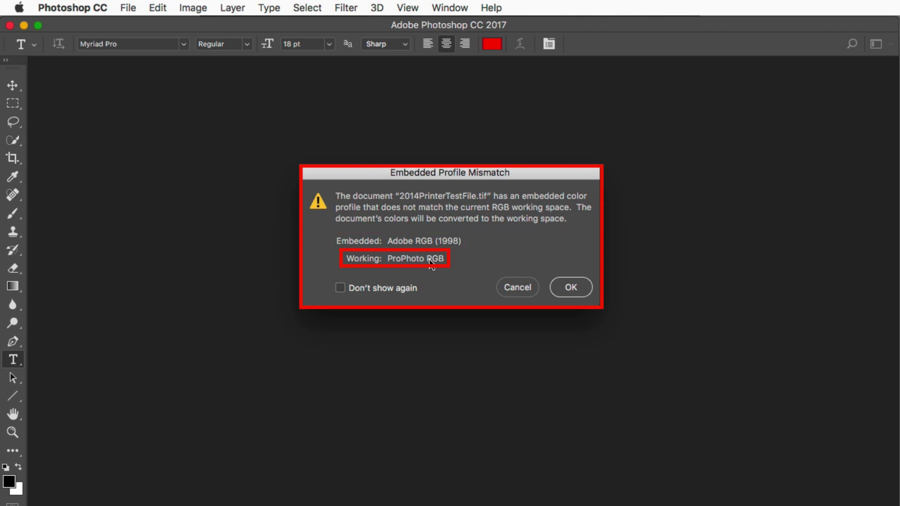
left_click(341, 291)
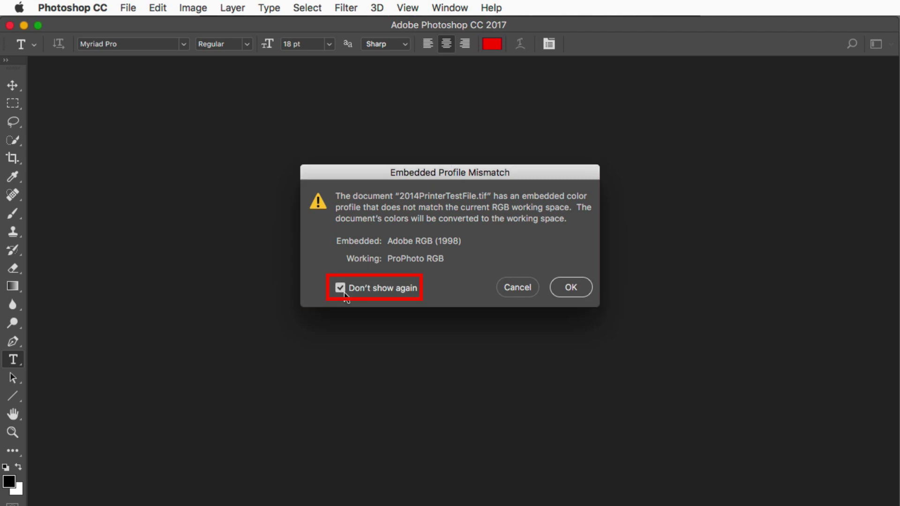
left_click(577, 288)
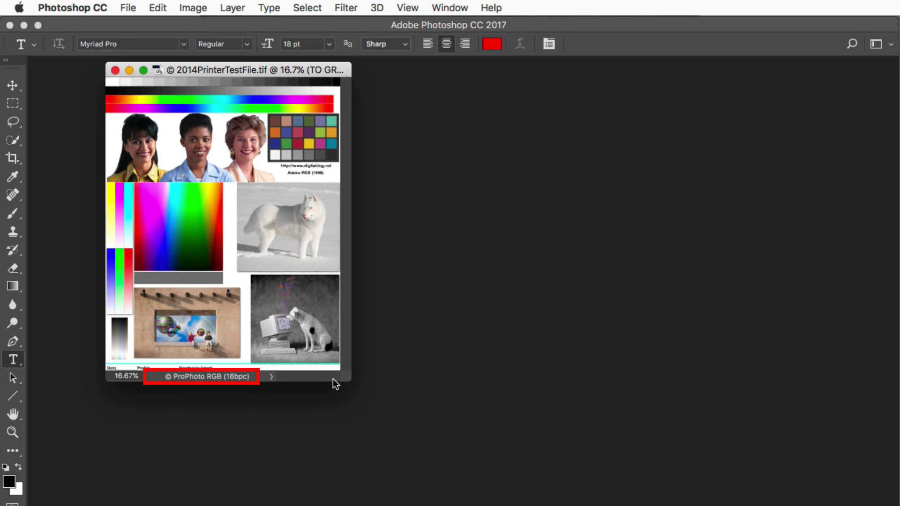
mouse_move(347, 378)
left_mouse_down()
mouse_move(418, 397)
mouse_move(445, 439)
left_mouse_up()
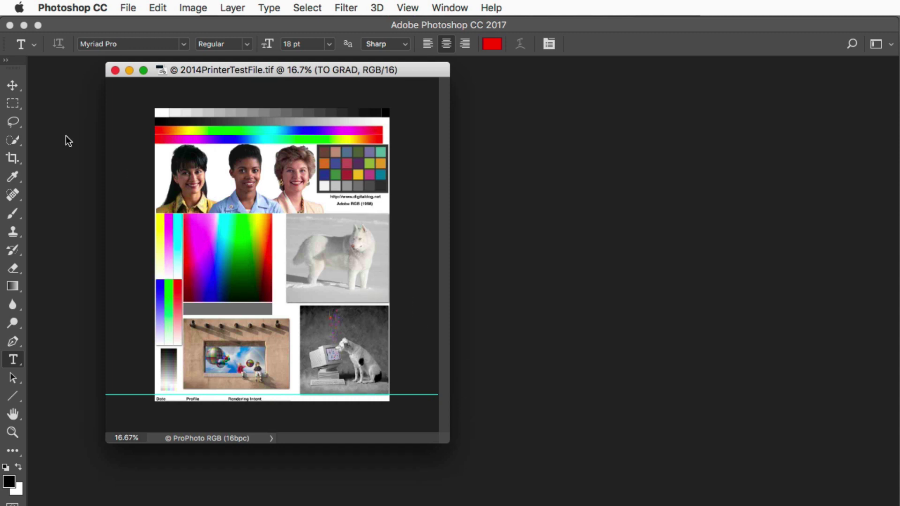
left_click(115, 70)
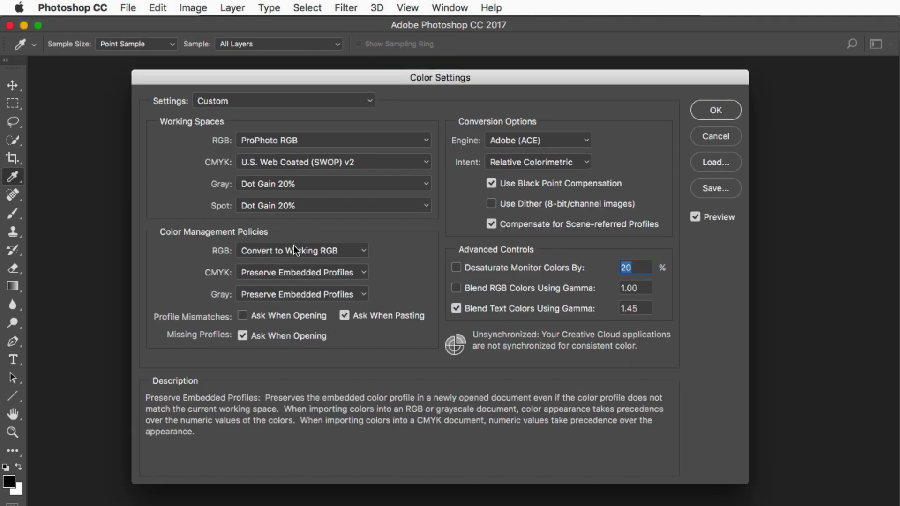
- Turn the RGB, CMYK and Gray color management policies Off
left_click(293, 246)
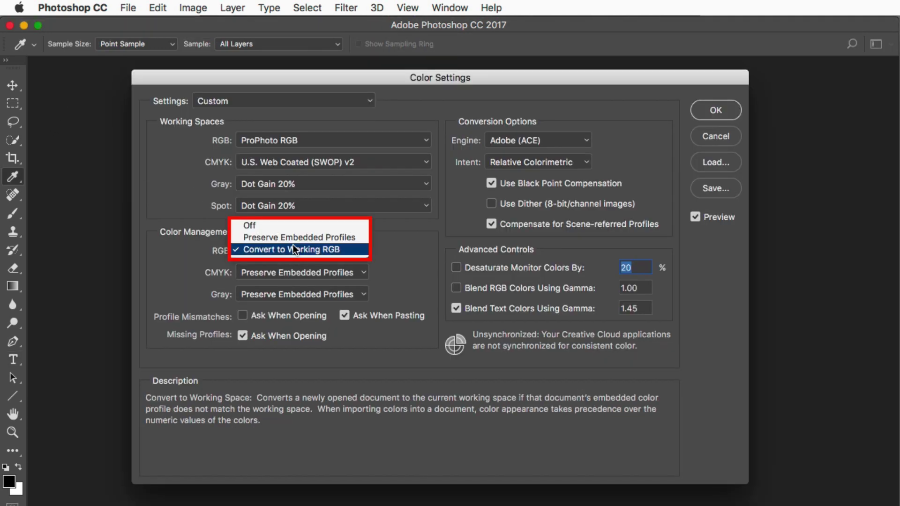
left_click(294, 235)
left_click(254, 251)
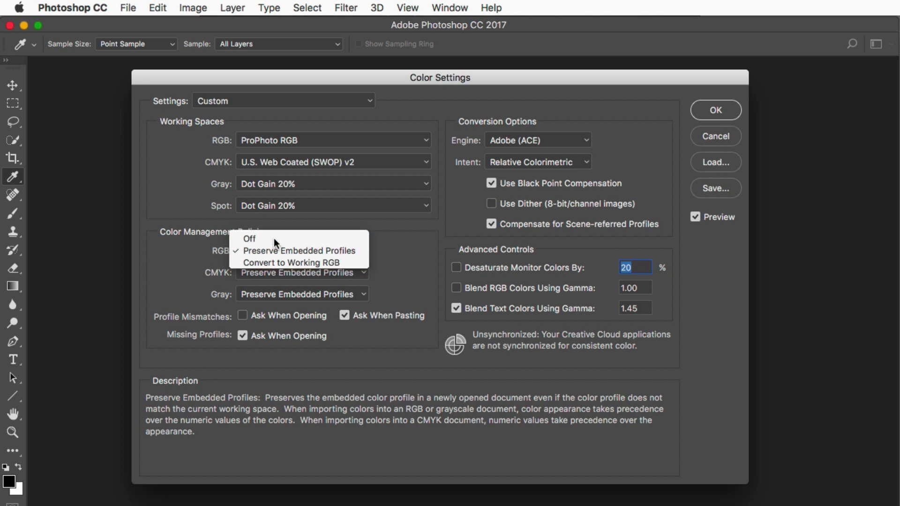
left_click(274, 238)
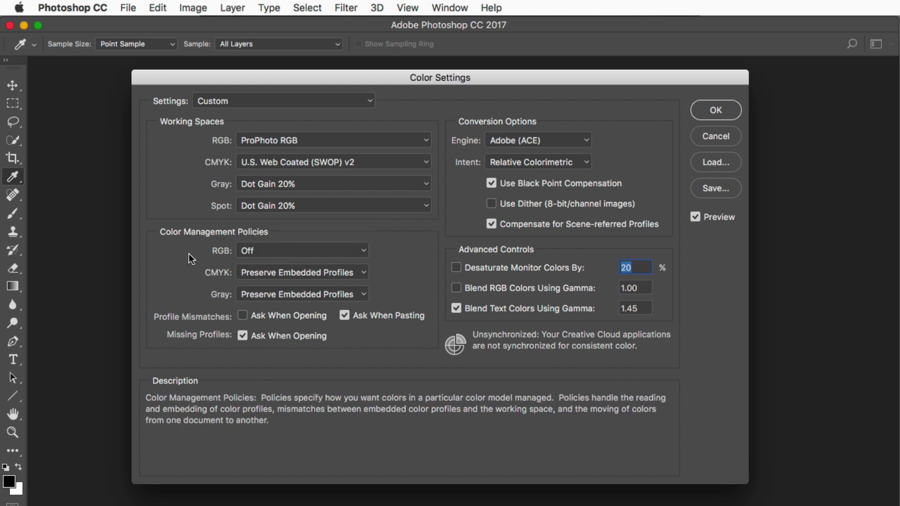
left_click(269, 273)
left_click(269, 257)
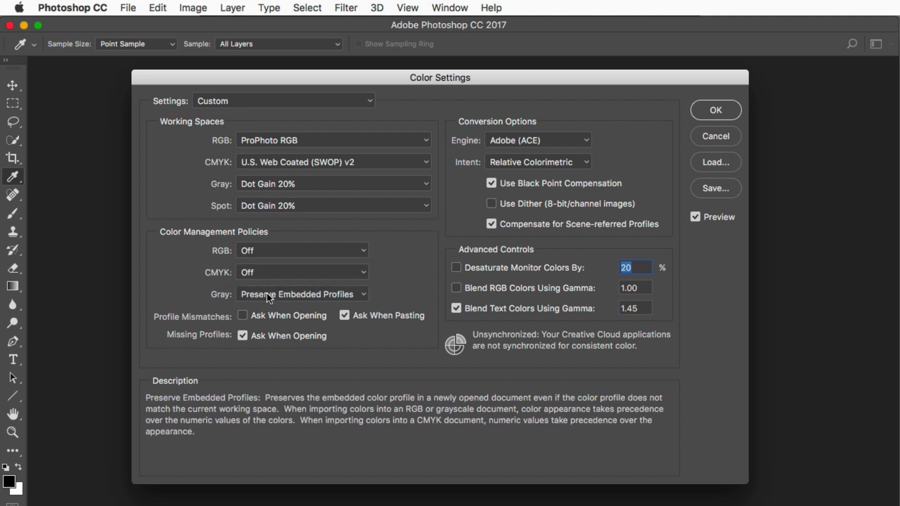
left_click(266, 293)
left_click(268, 281)
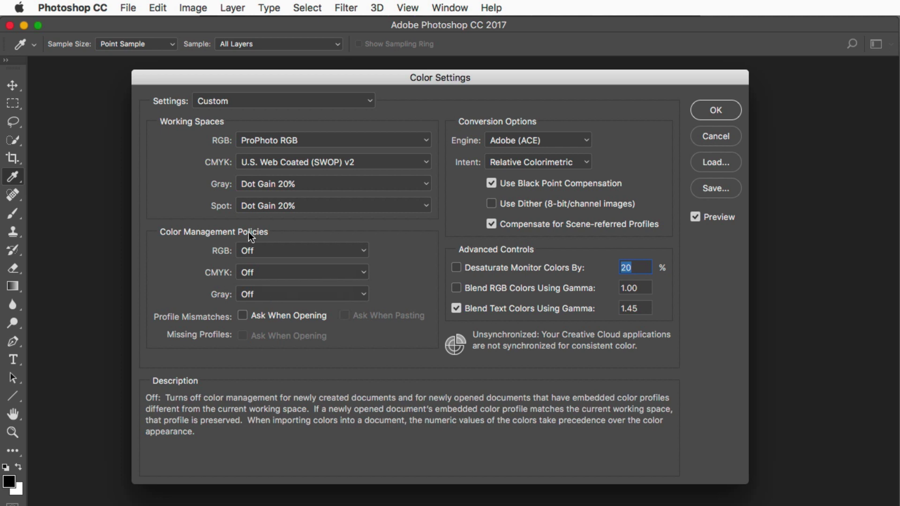
- Keep the Gray policy Off, then select the ARs color settings preset
left_click(271, 291)
left_click(272, 291)
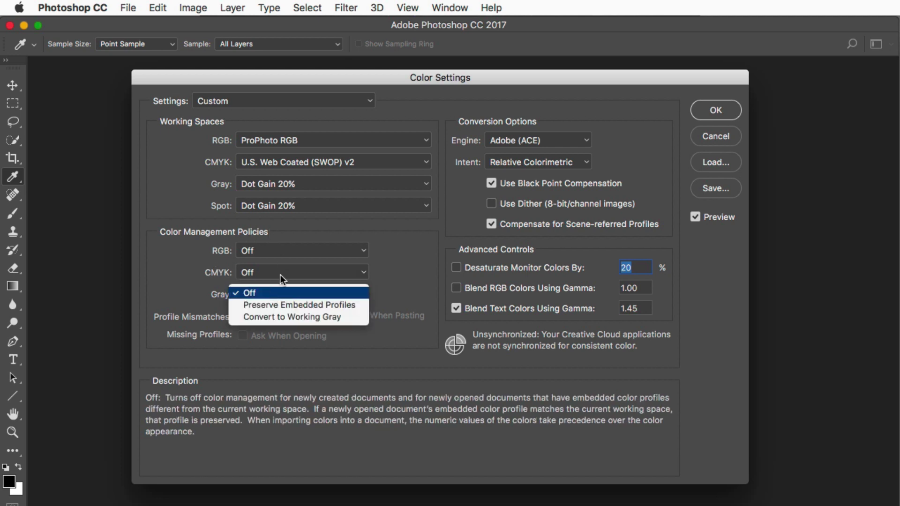
left_click(313, 99)
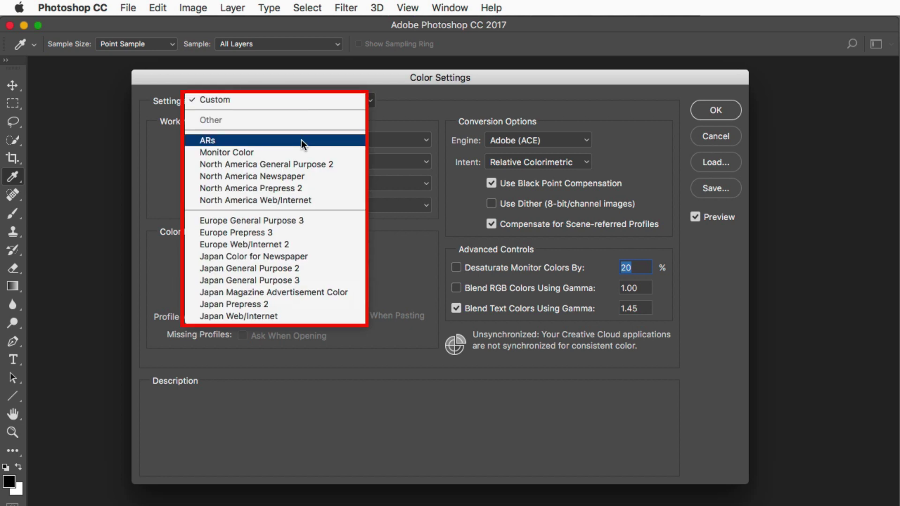
left_click(196, 141)
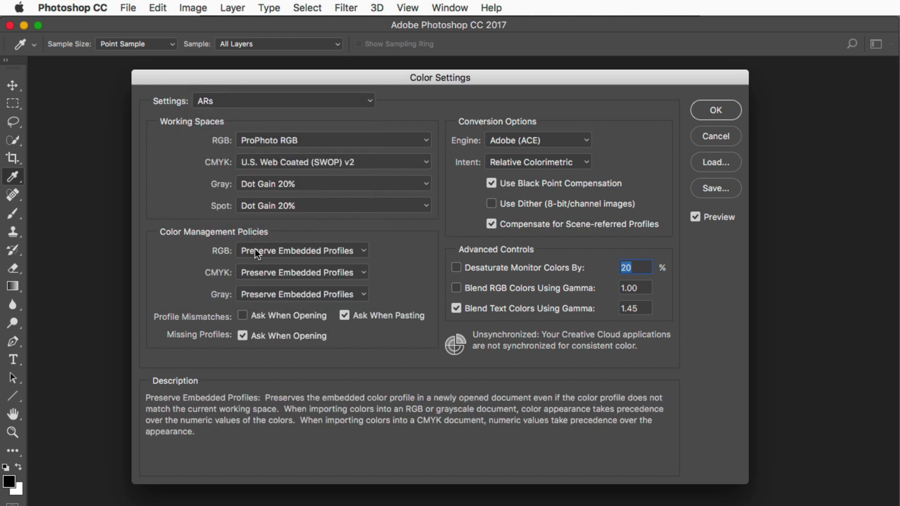
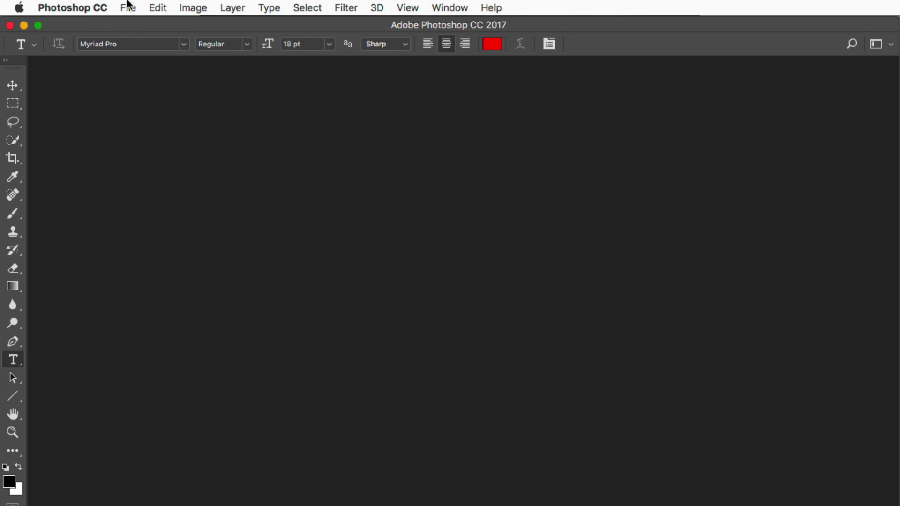
- Open 2014PrinterTestFile.tif from recent files, keeping its embedded Adobe RGB (1998) profile
left_click(128, 6)
mouse_move(186, 79)
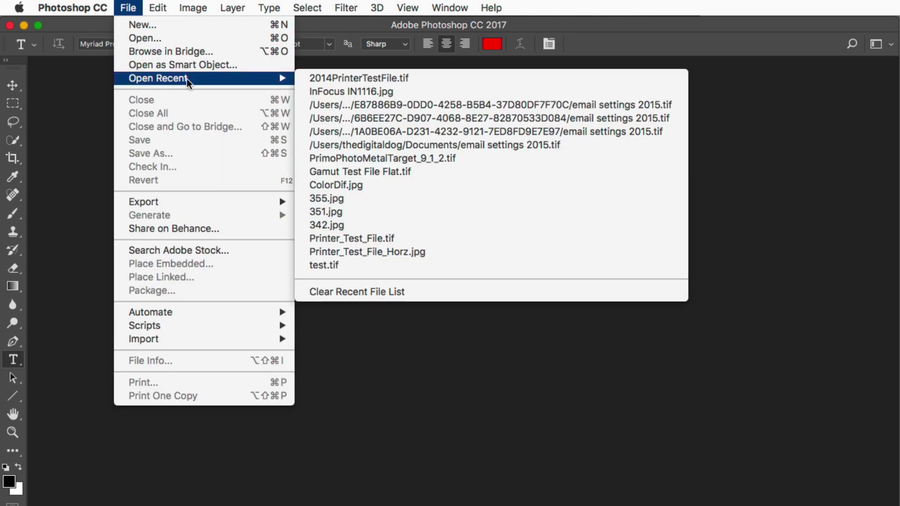
left_click(397, 80)
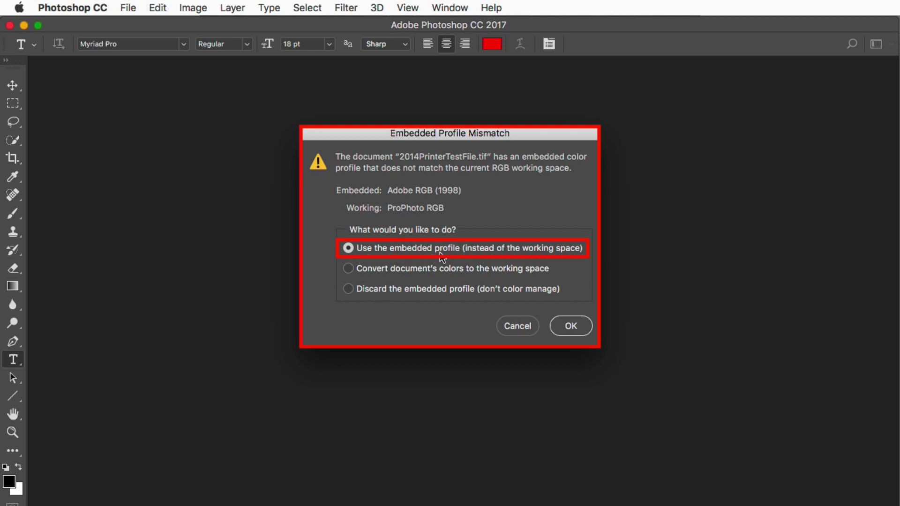
left_click(563, 328)
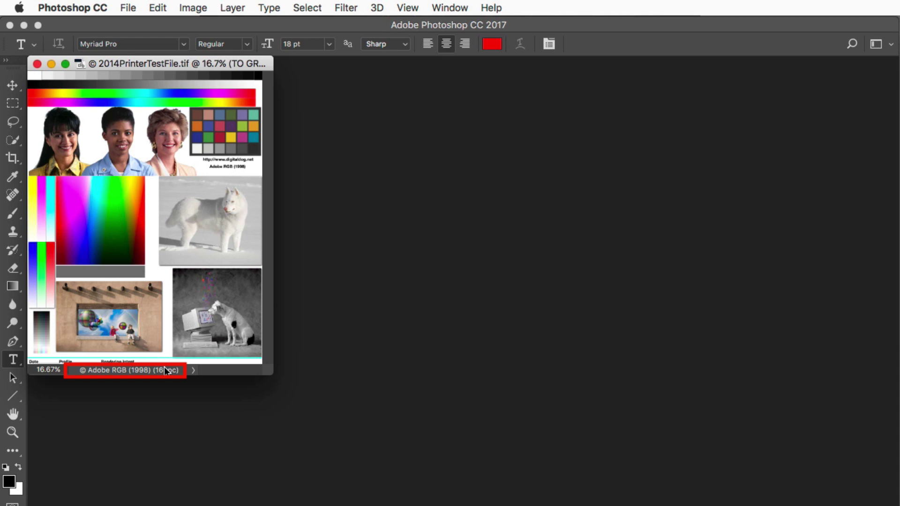
- Close the test file and set the RGB colour policy to Convert to Working RGB
left_click(37, 64)
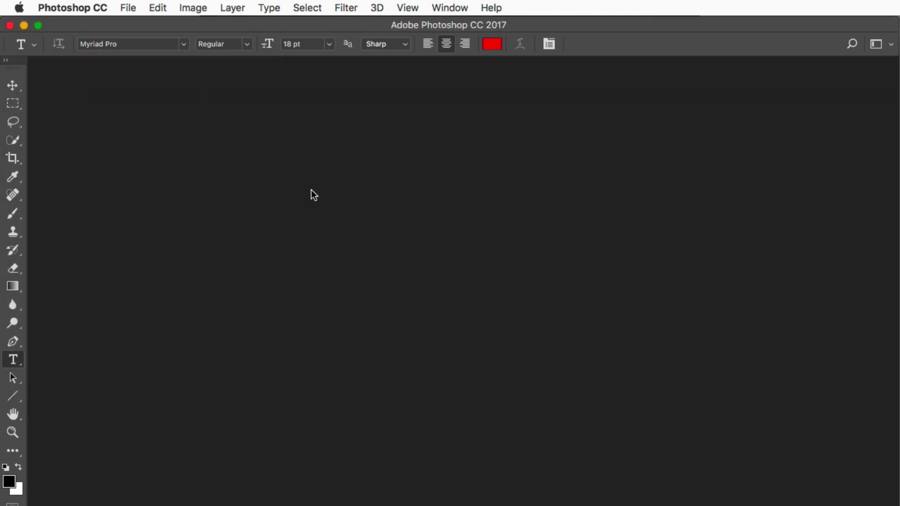
key("super+shift+k")
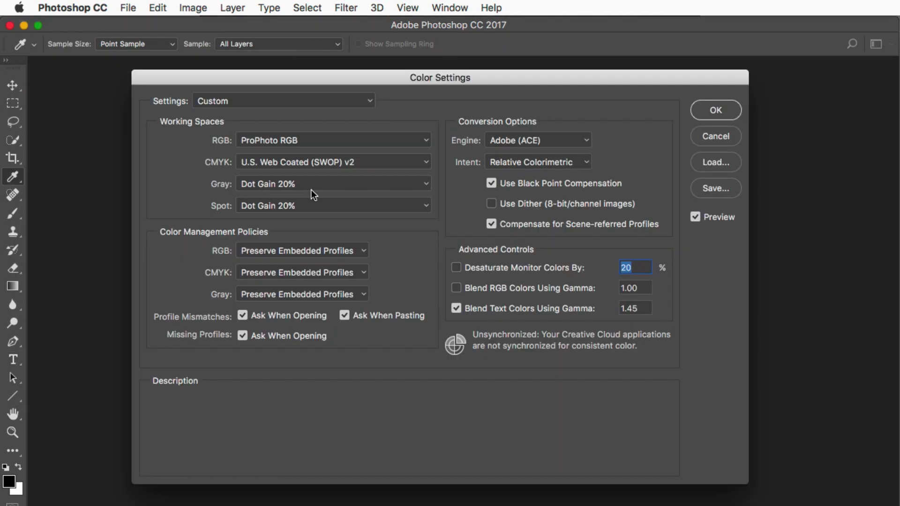
left_click(274, 252)
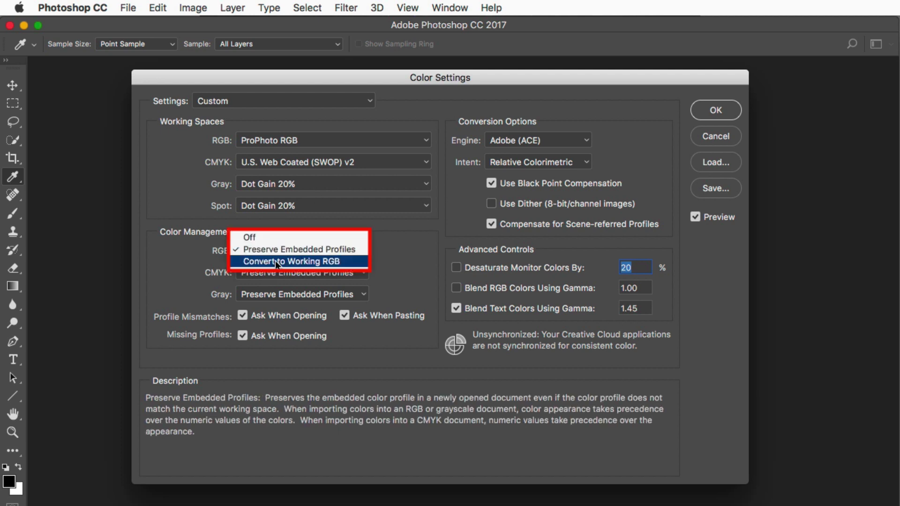
left_click(275, 261)
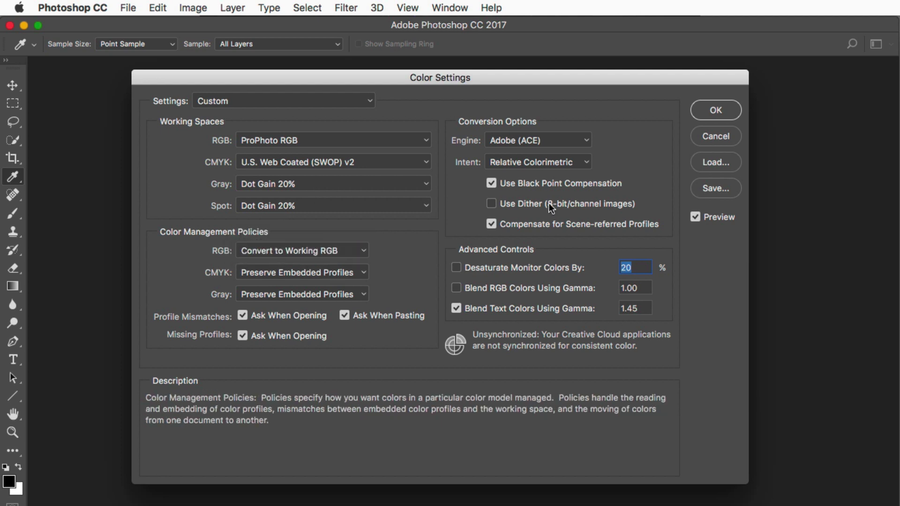
left_click(708, 109)
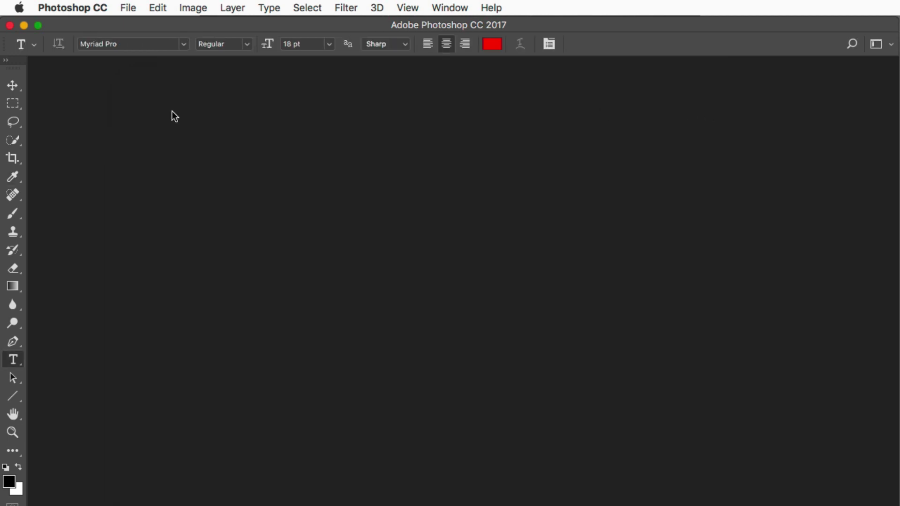
- Reopen 2014PrinterTestFile.tif, converting it to the ProPhoto RGB working space
left_click(128, 8)
mouse_move(148, 78)
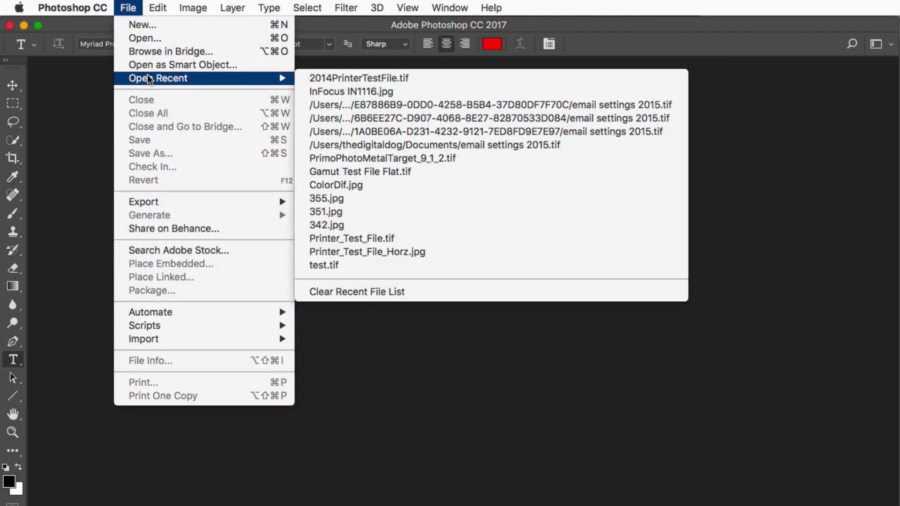
left_click(434, 81)
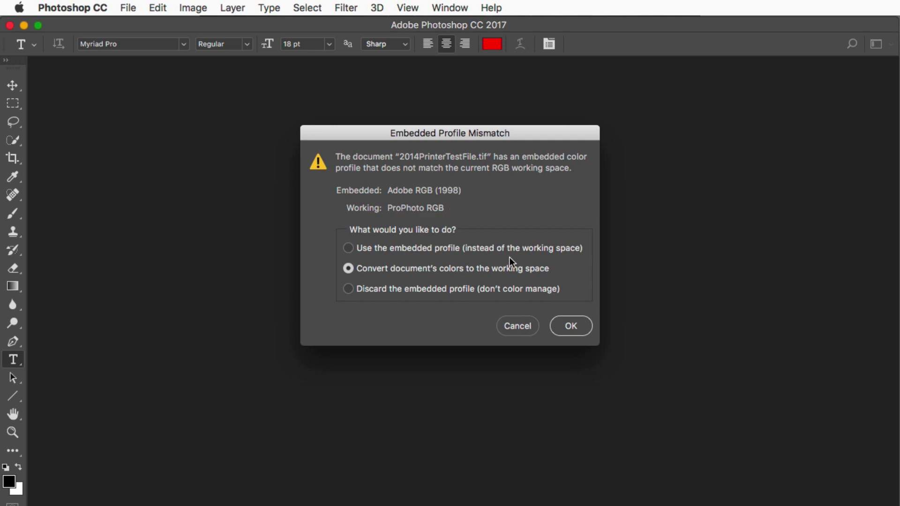
left_click(564, 321)
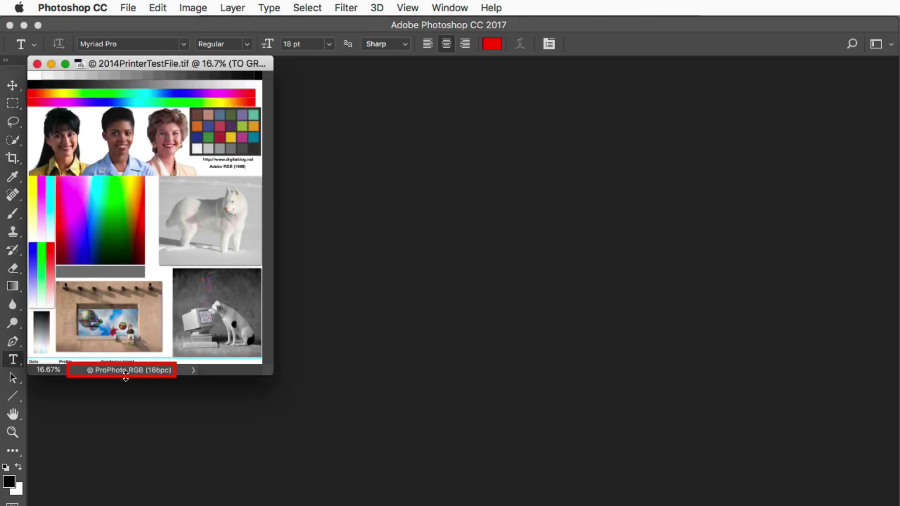
- Turn the RGB colour management policy Off in Color Settings and close the test file
key("super+shift+k")
left_click(260, 248)
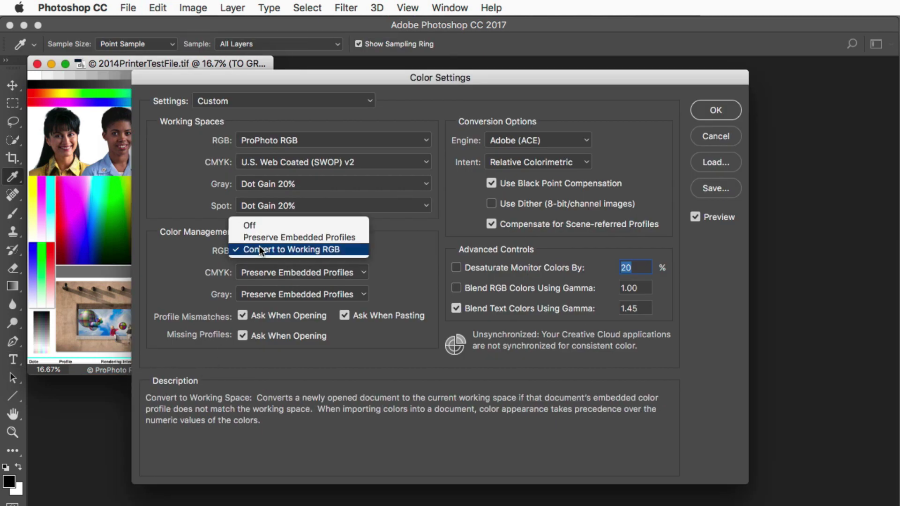
left_click(262, 237)
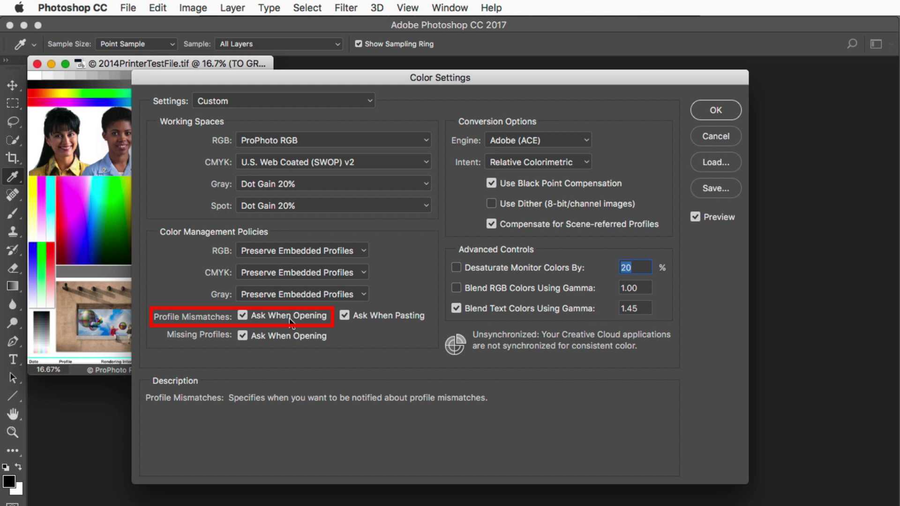
mouse_move(297, 320)
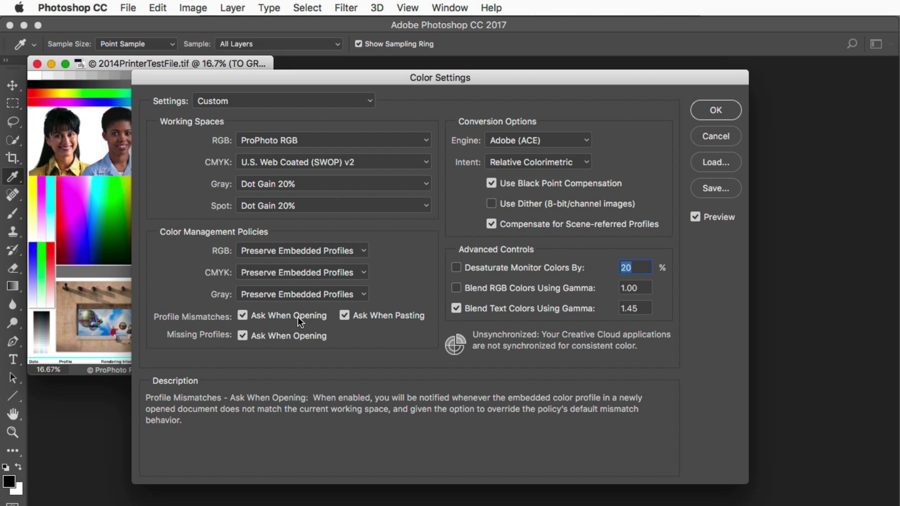
left_click(296, 249)
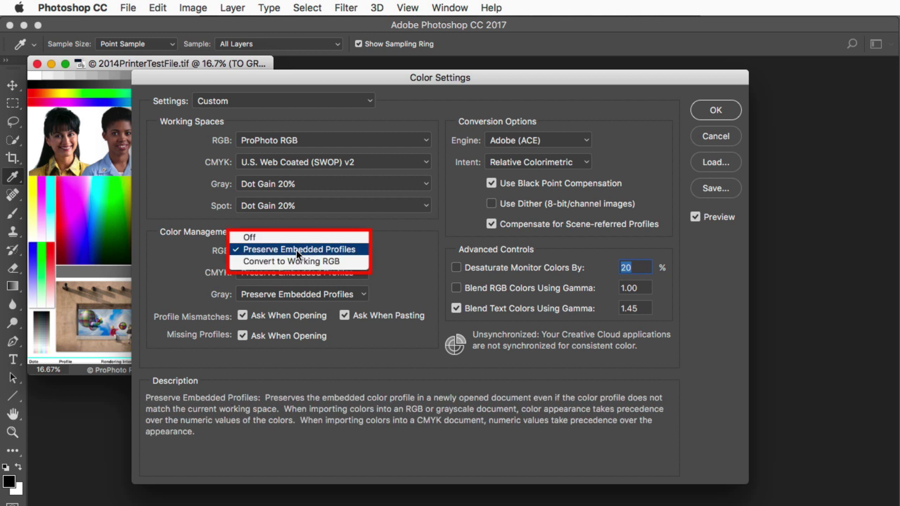
left_click(294, 236)
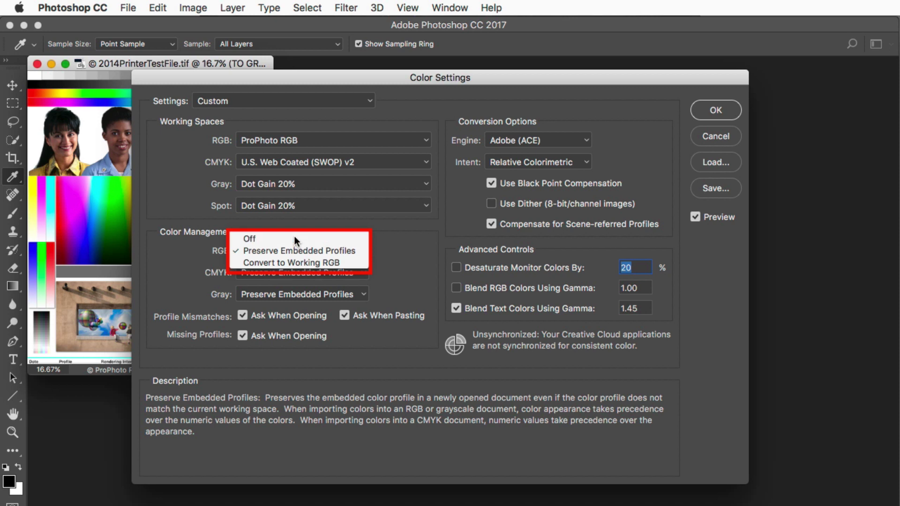
left_click(707, 110)
key("t")
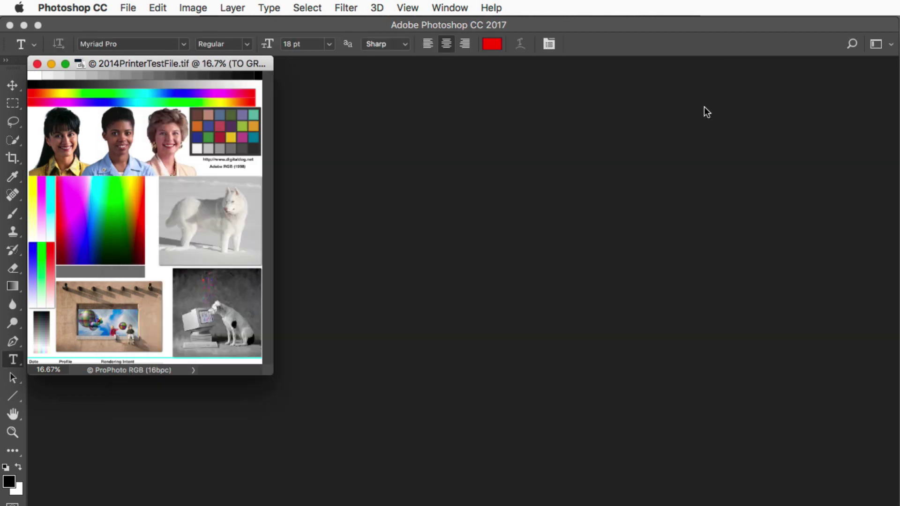
left_click(37, 64)
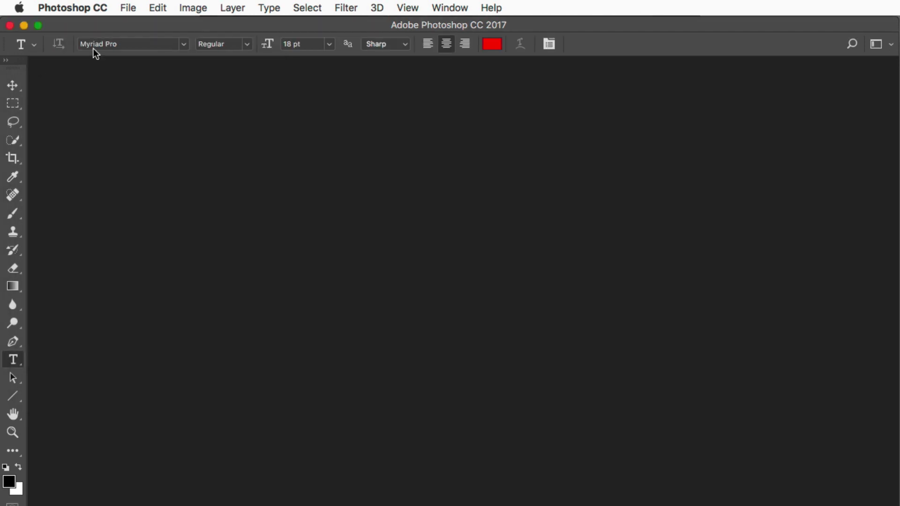
- Reopen 2014PrinterTestFile.tif with its embedded profile discarded and centre its window
left_click(126, 6)
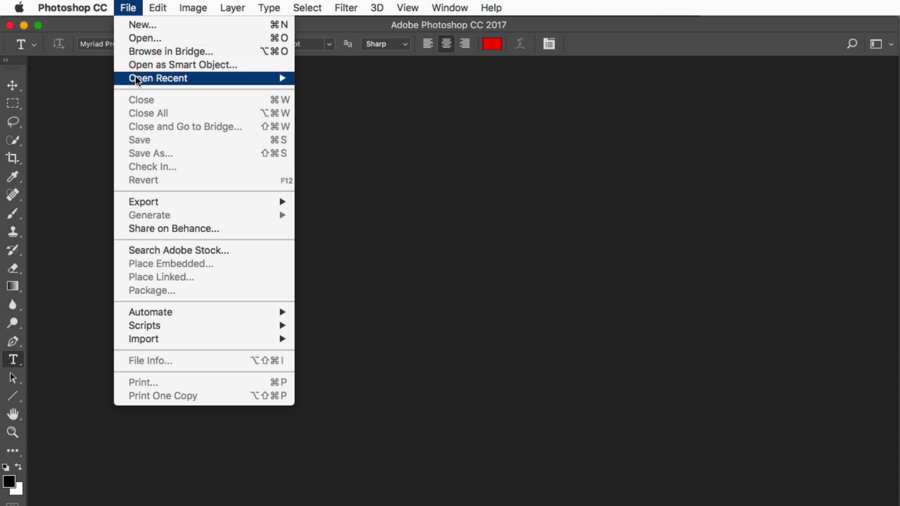
mouse_move(135, 77)
left_click(373, 79)
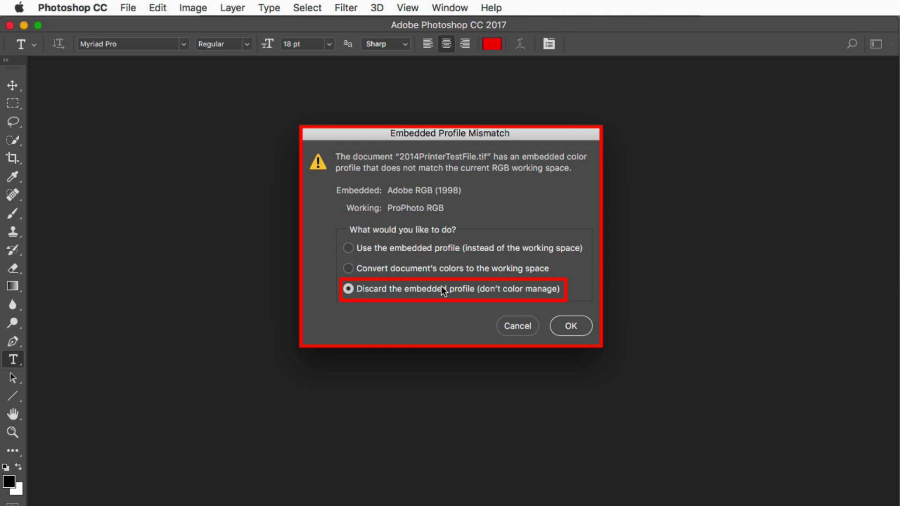
left_click(565, 327)
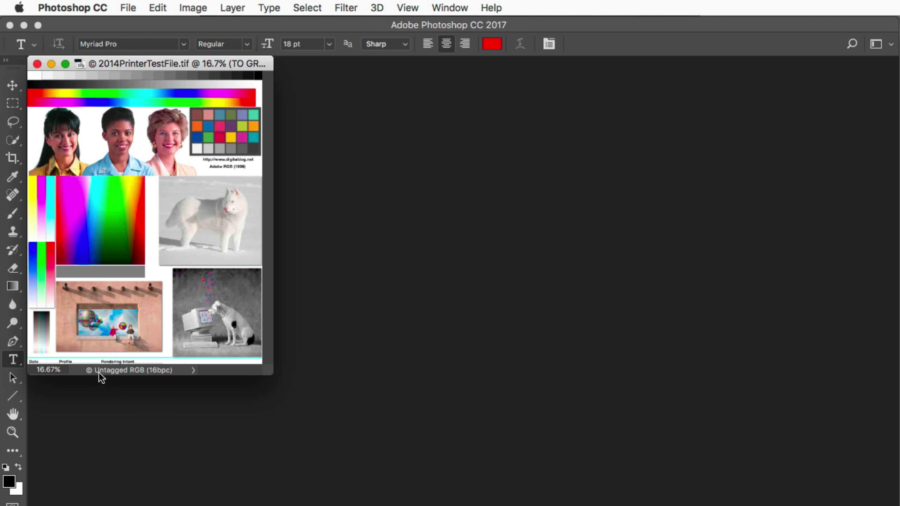
left_click_drag(218, 58, 464, 101)
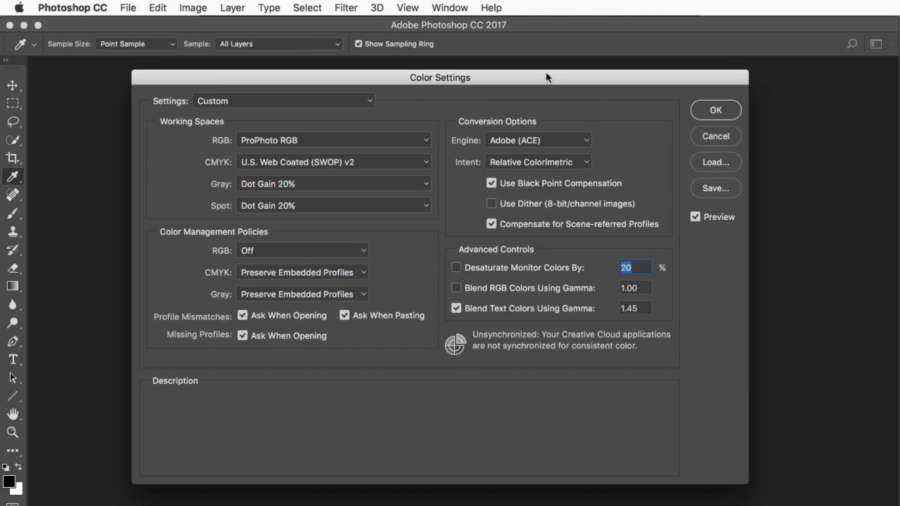
- Try Adobe RGB (1998) as the RGB working space, then load the ARs colour settings preset
left_click_drag(502, 79, 892, 87)
mouse_move(652, 150)
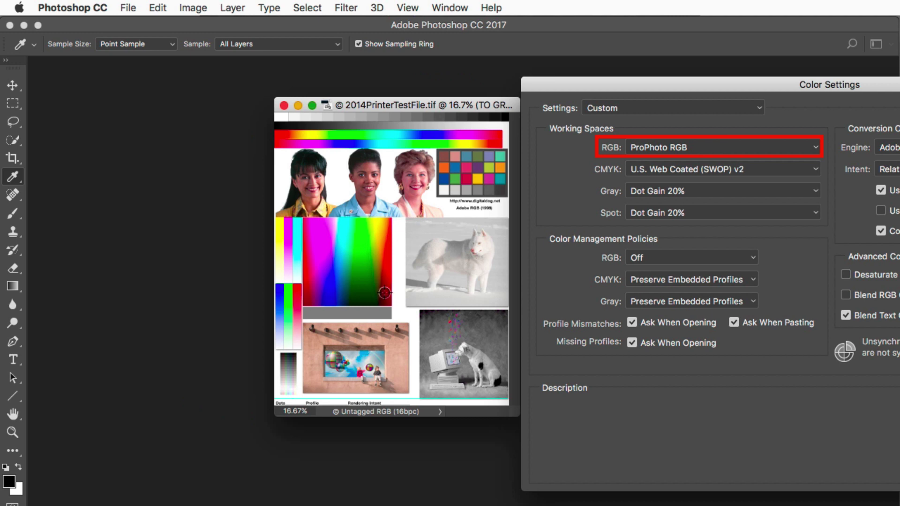
mouse_move(685, 149)
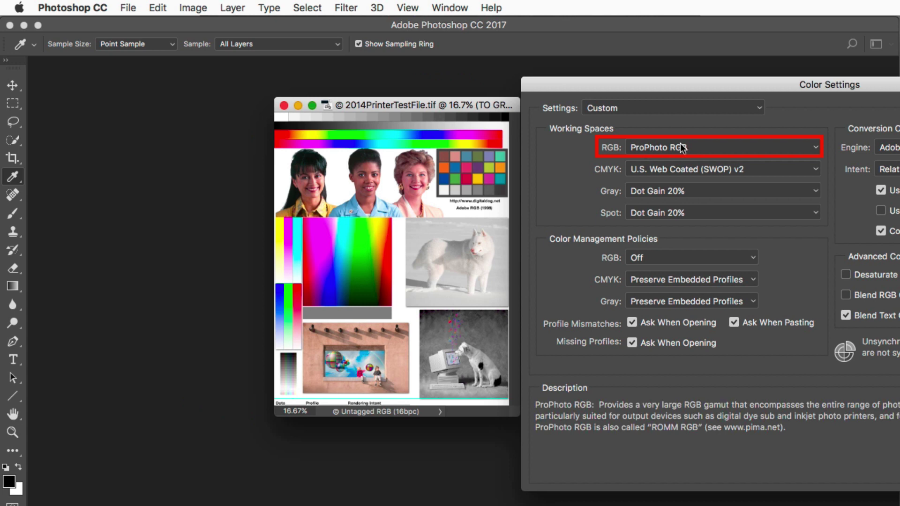
mouse_move(612, 151)
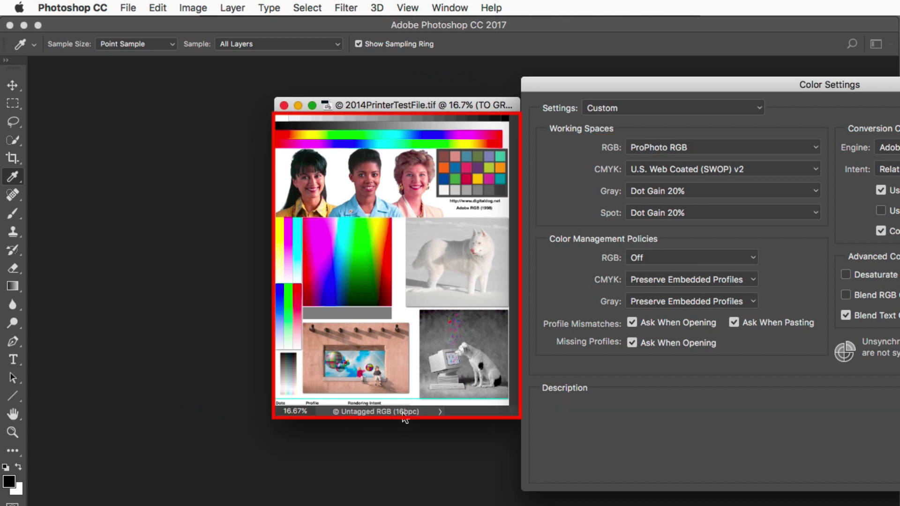
left_click(696, 148)
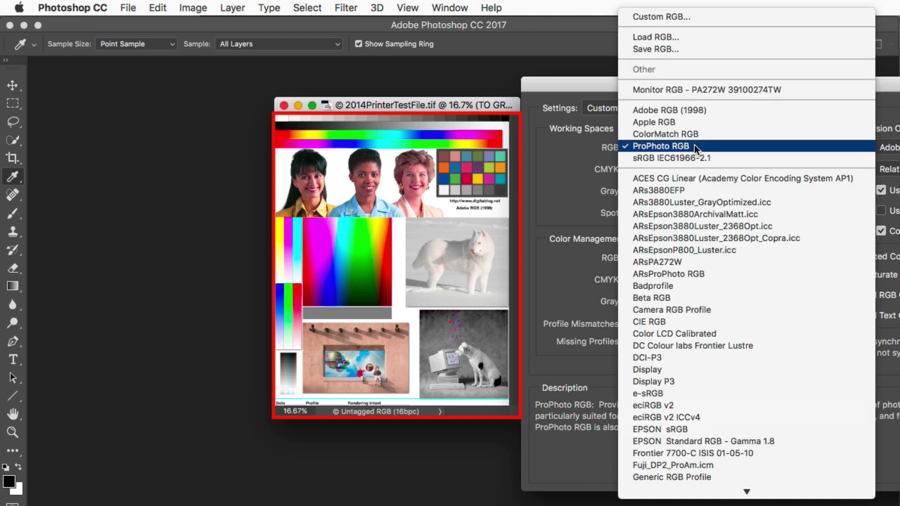
left_click(693, 111)
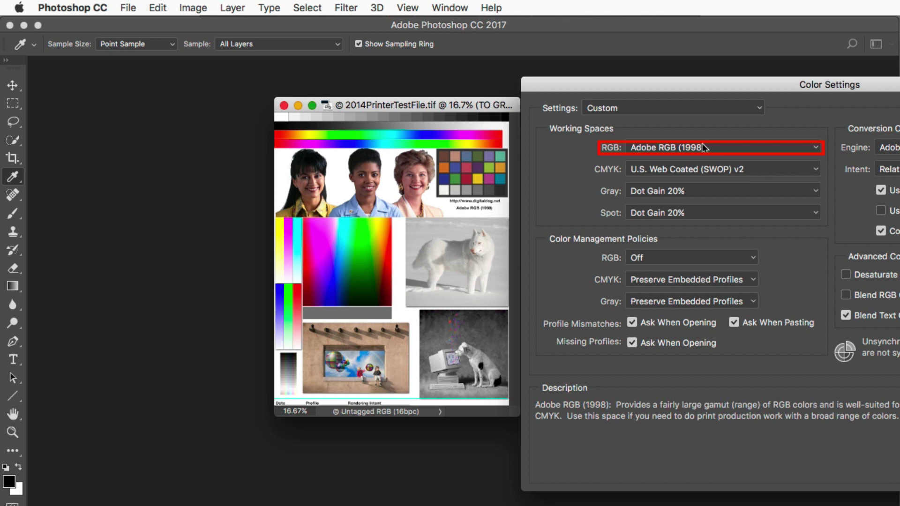
left_click(678, 106)
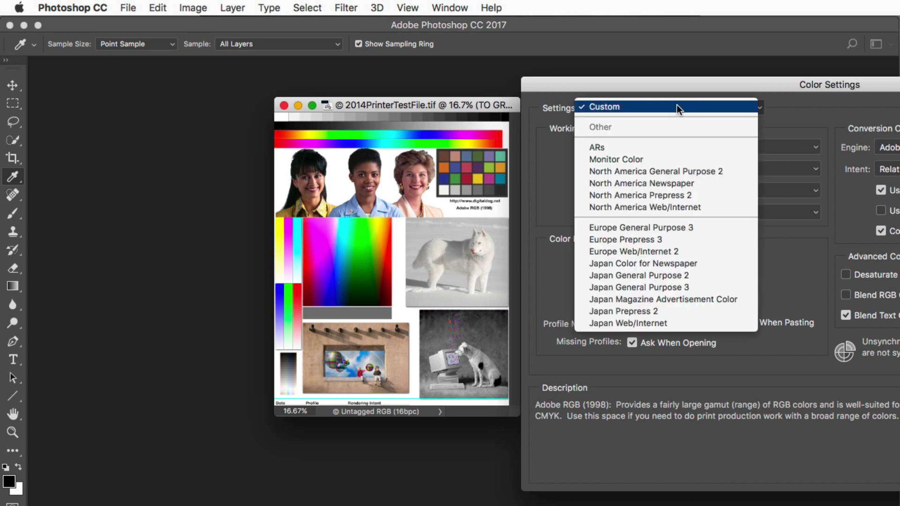
left_click(671, 147)
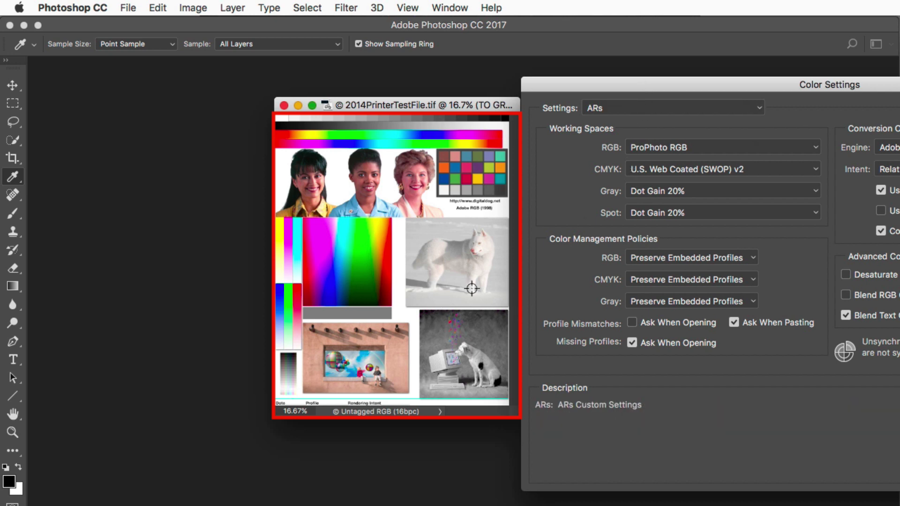
left_click_drag(624, 86, 440, 84)
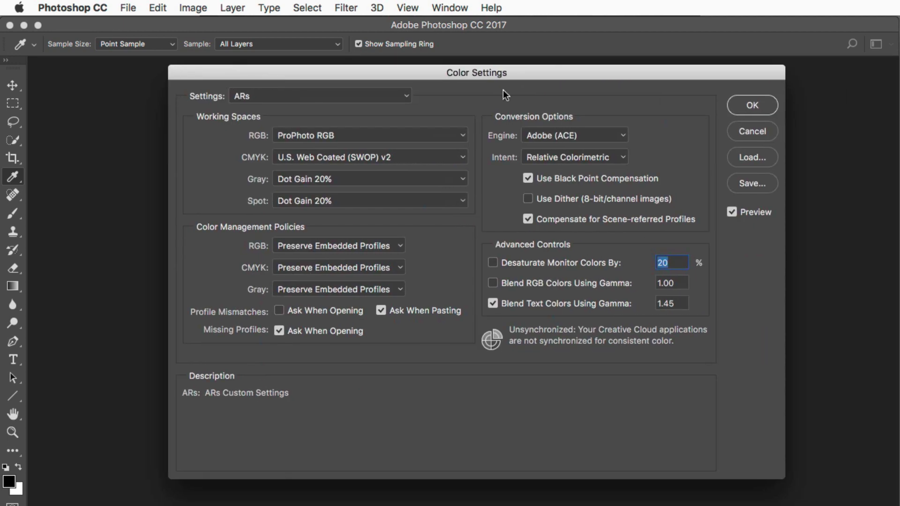
- Apply the ARs settings, then reopen Color Settings to review the policies and confirm
left_click(752, 107)
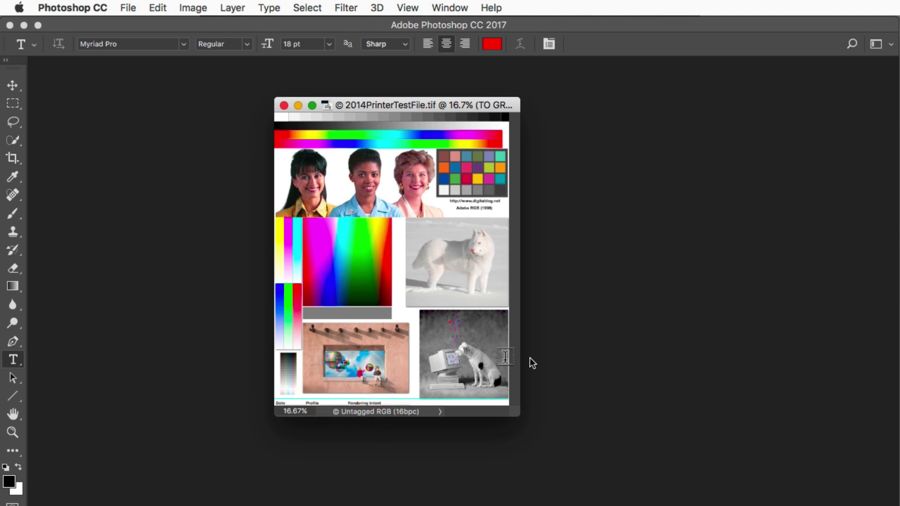
key("super+shift+k")
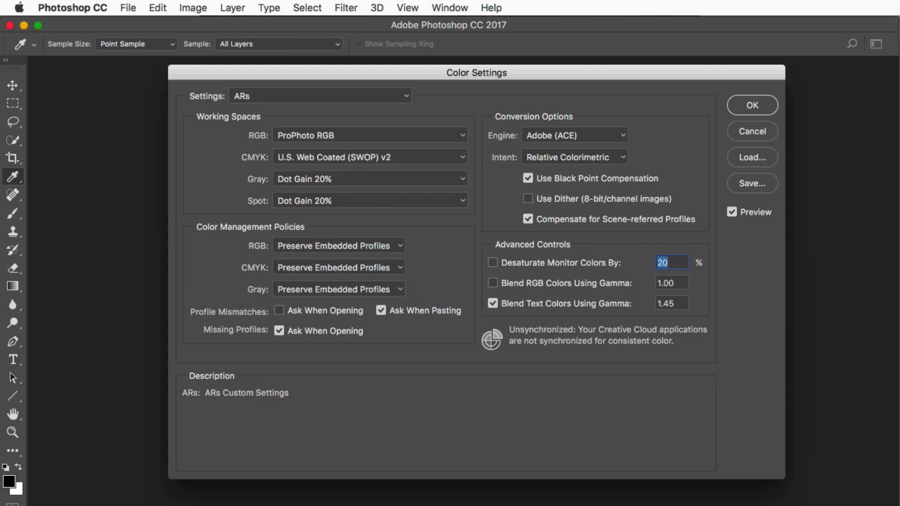
mouse_move(296, 310)
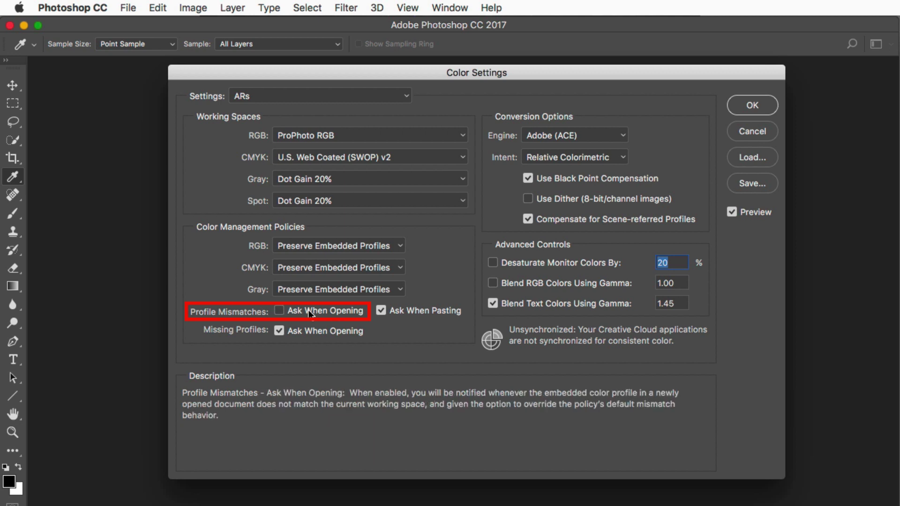
mouse_move(301, 139)
mouse_move(381, 309)
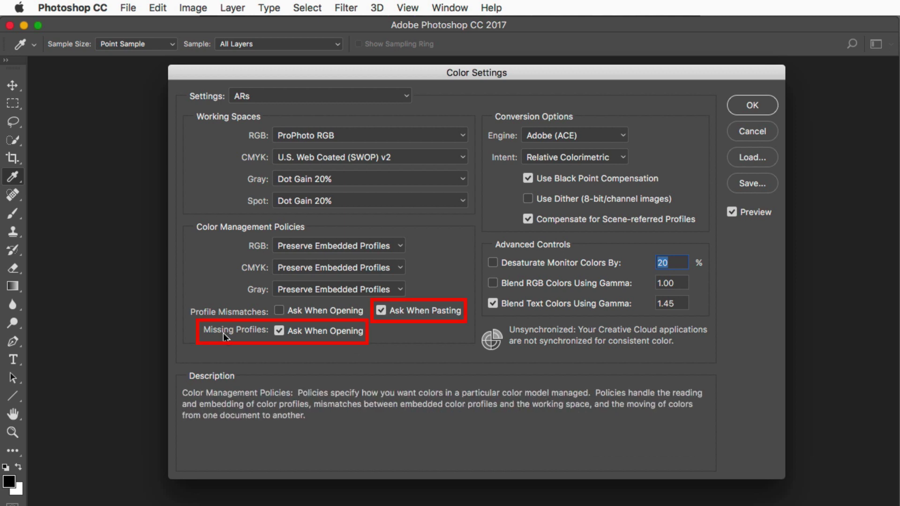
mouse_move(265, 334)
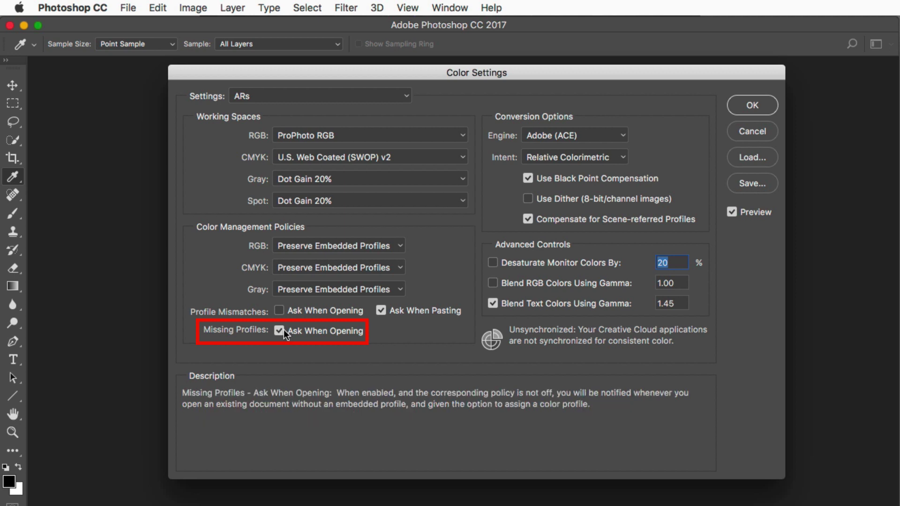
left_click(742, 108)
- Close the printer test document and reopen 2014PrinterTestFile.tif from recent files
key("t")
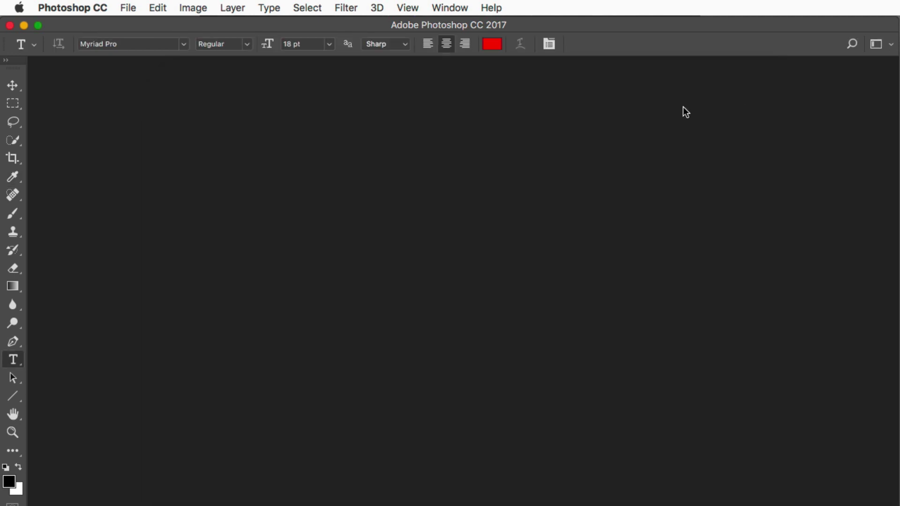
left_click(127, 7)
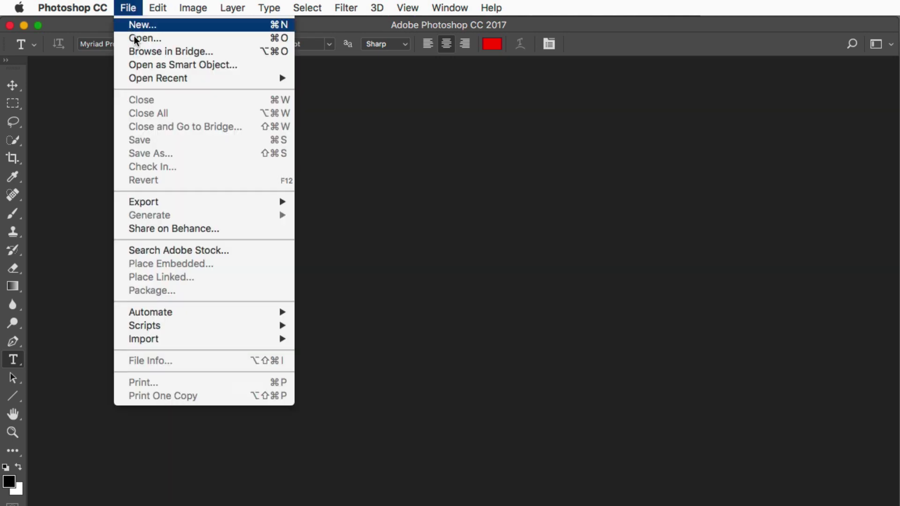
mouse_move(146, 79)
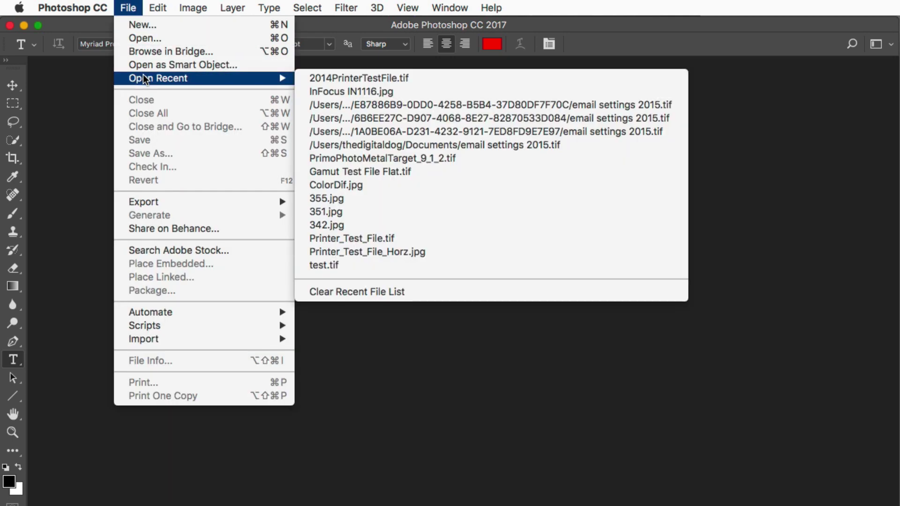
left_click(376, 82)
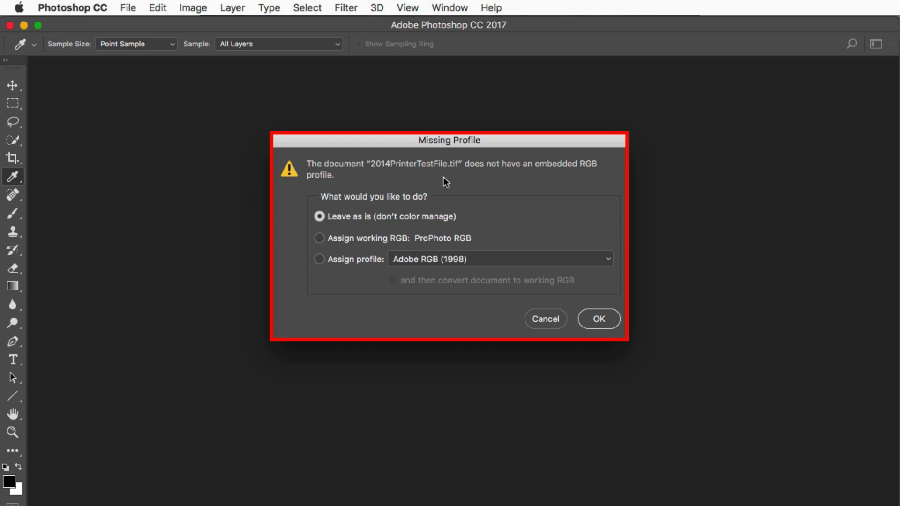
- Assign the Adobe RGB (1998) profile to the untagged test file while opening it
key("super+space")
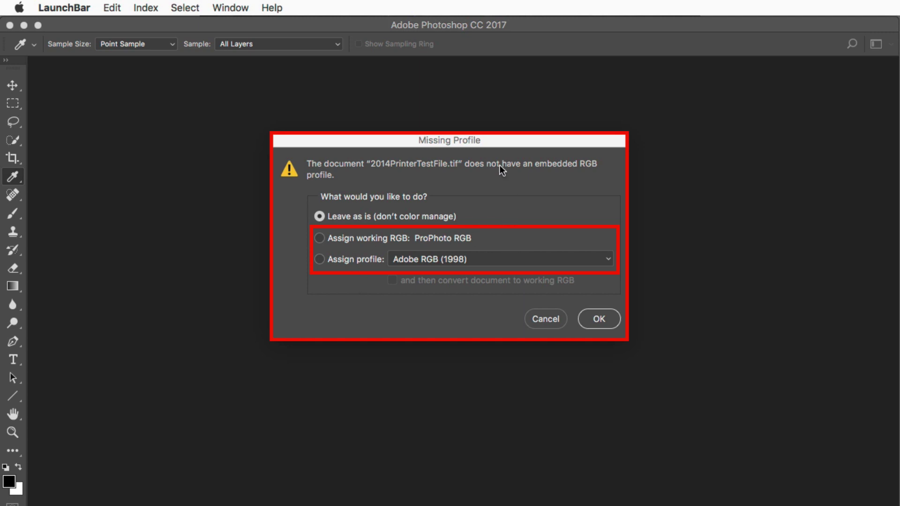
left_click(342, 261)
left_click(342, 261)
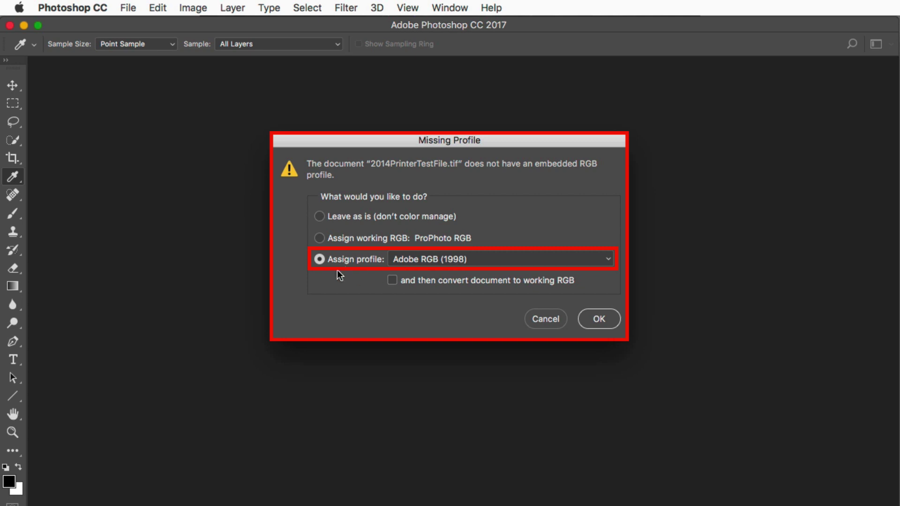
left_click(434, 260)
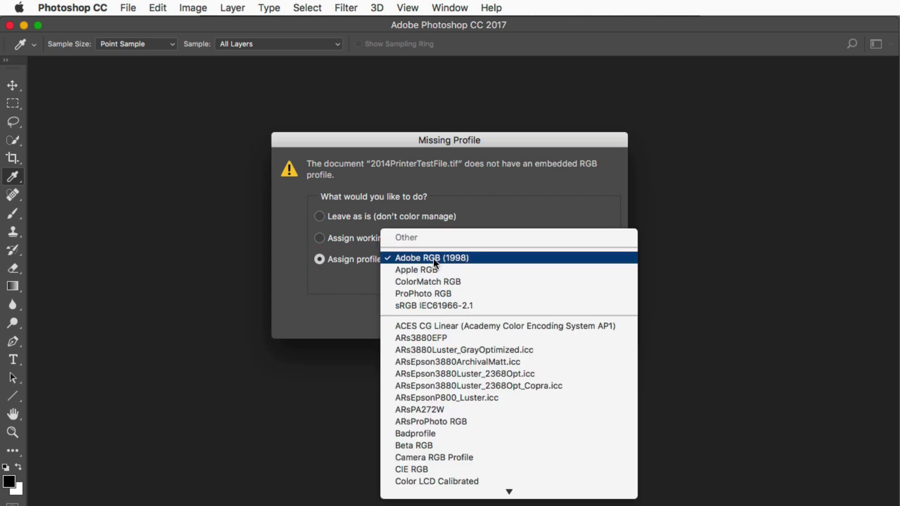
left_click(433, 258)
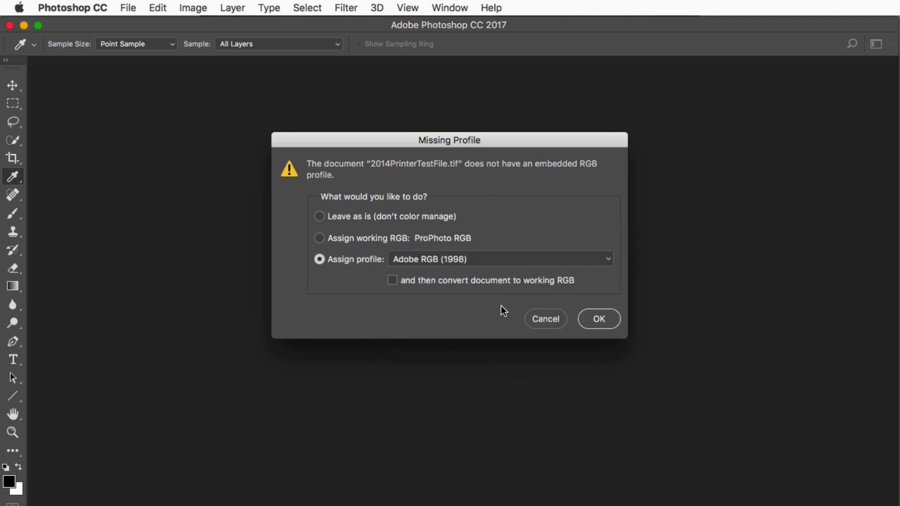
left_click(599, 319)
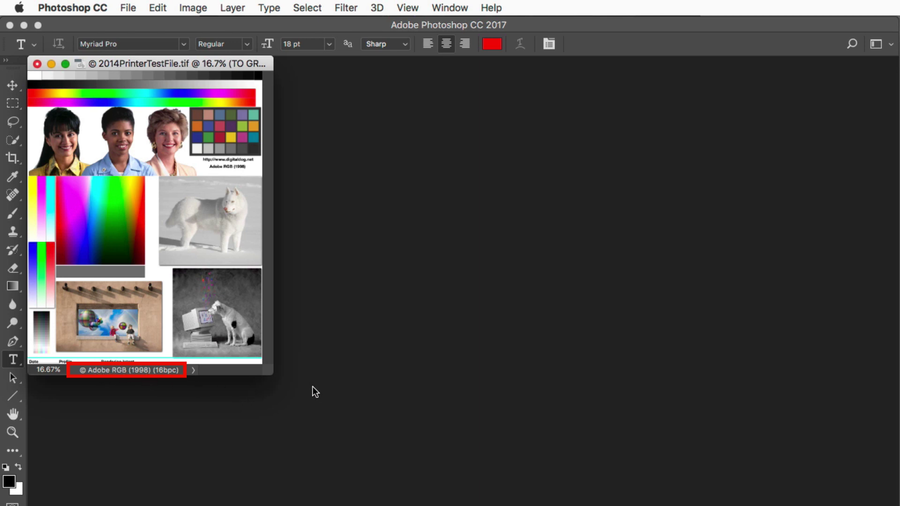
- Save the printer test file and bring up Color Settings with Shift+Cmd+K
key("super+s")
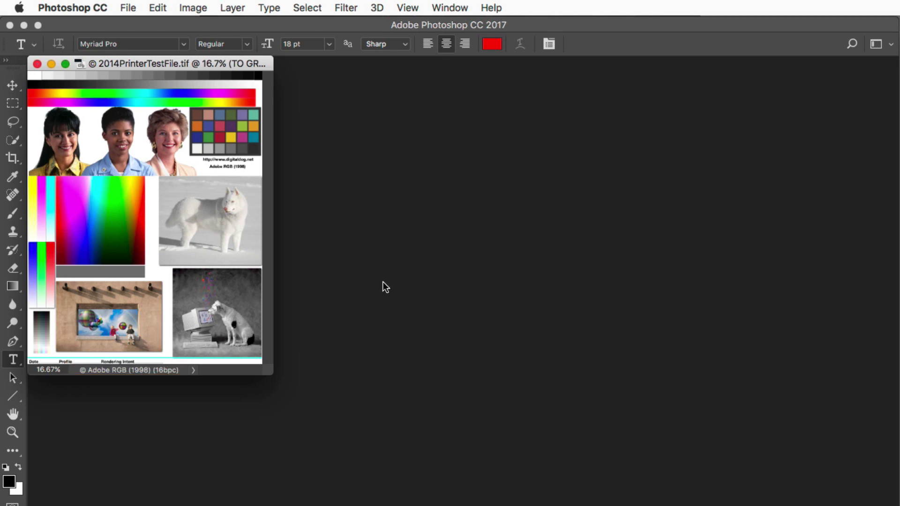
key("super+shift+k")
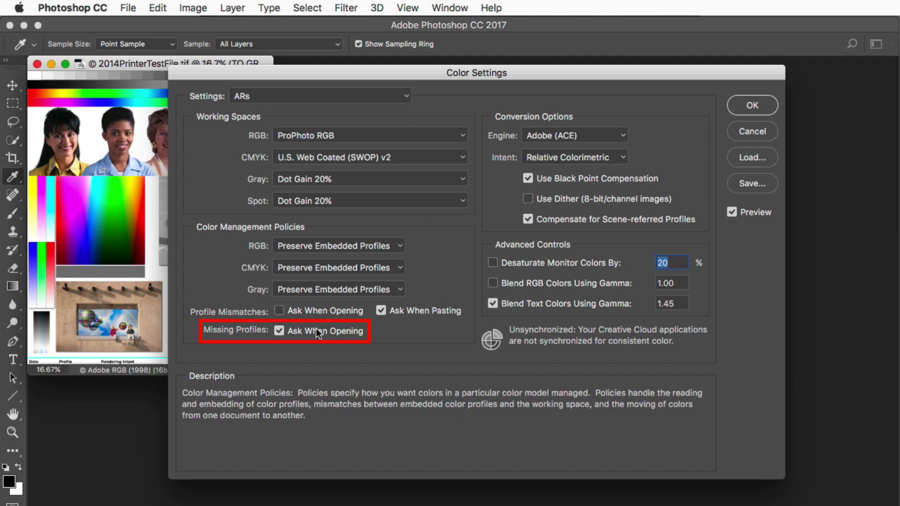
- Review the ARs working spaces and colour management policies in Color Settings
mouse_move(348, 331)
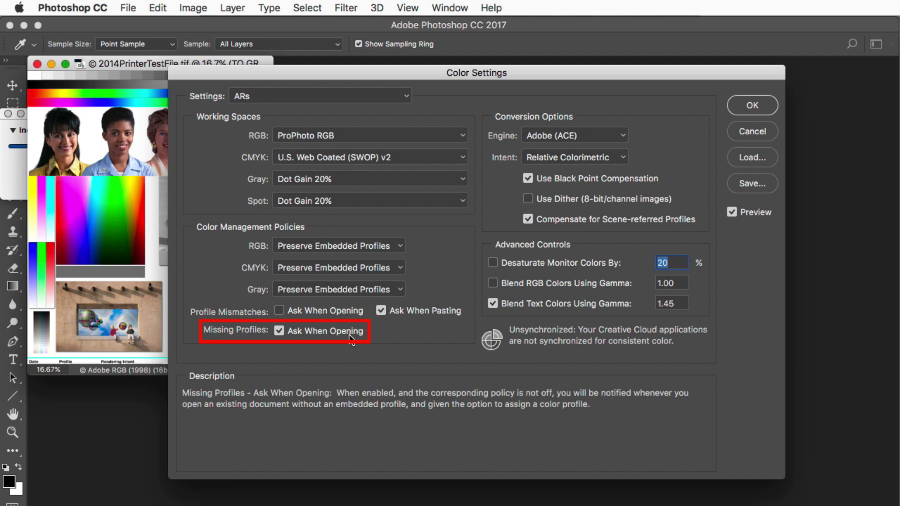
mouse_move(291, 190)
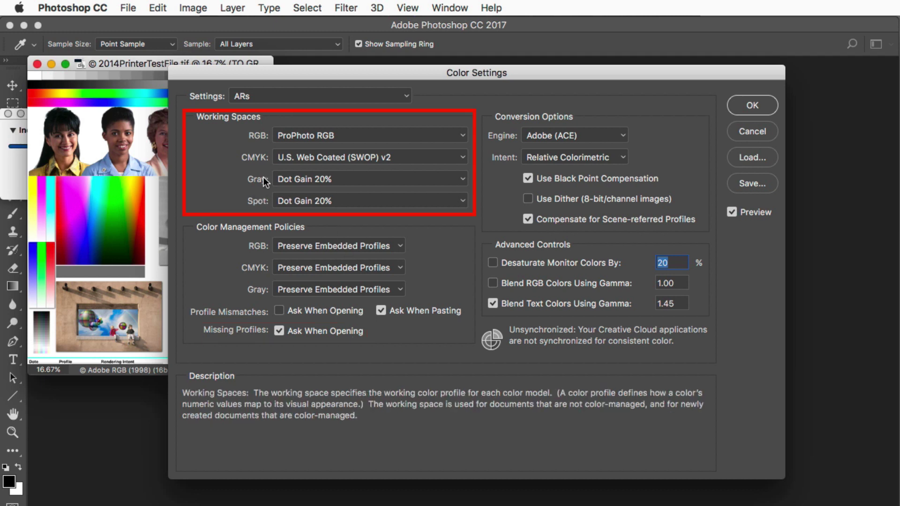
mouse_move(291, 335)
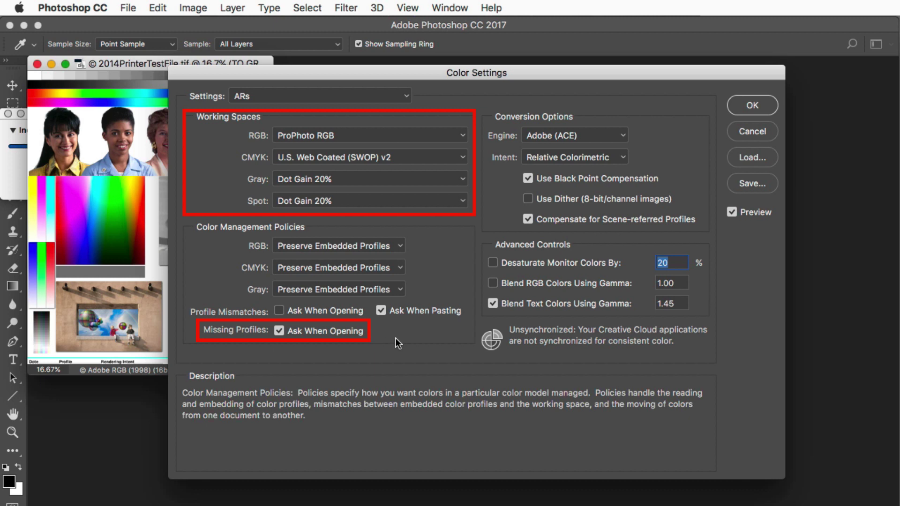
mouse_move(406, 307)
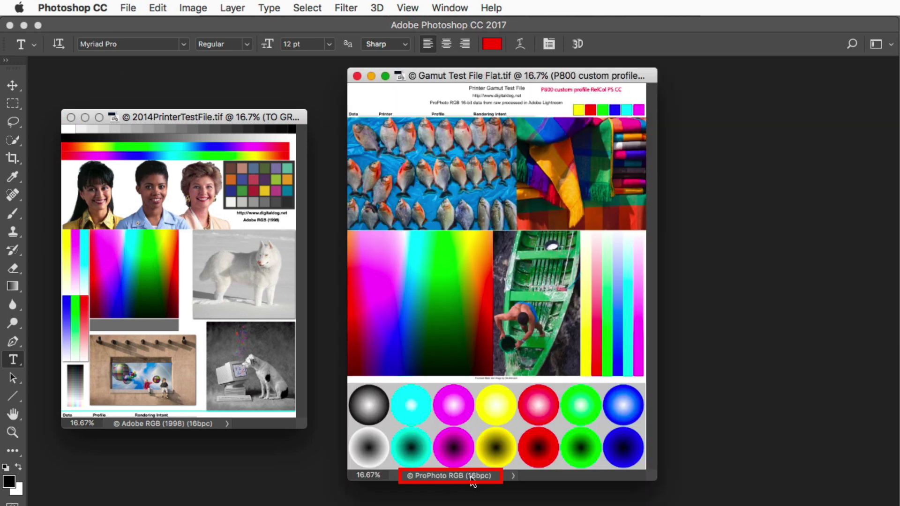
- Select a rectangle around the faces and gradient in 2014PrinterTestFile.tif and copy it
left_click_drag(178, 116, 185, 82)
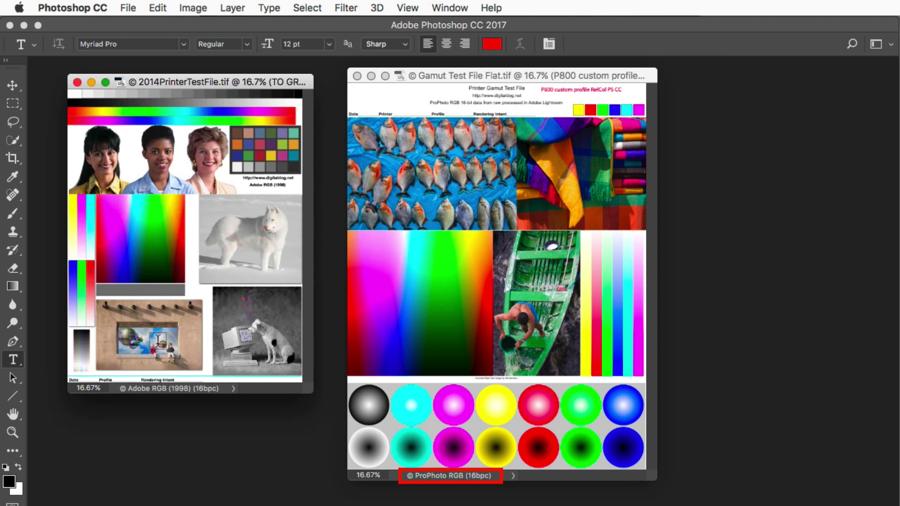
left_click(13, 103)
mouse_move(102, 134)
left_mouse_down()
mouse_move(159, 132)
mouse_move(208, 160)
mouse_move(225, 190)
mouse_move(233, 253)
left_mouse_up()
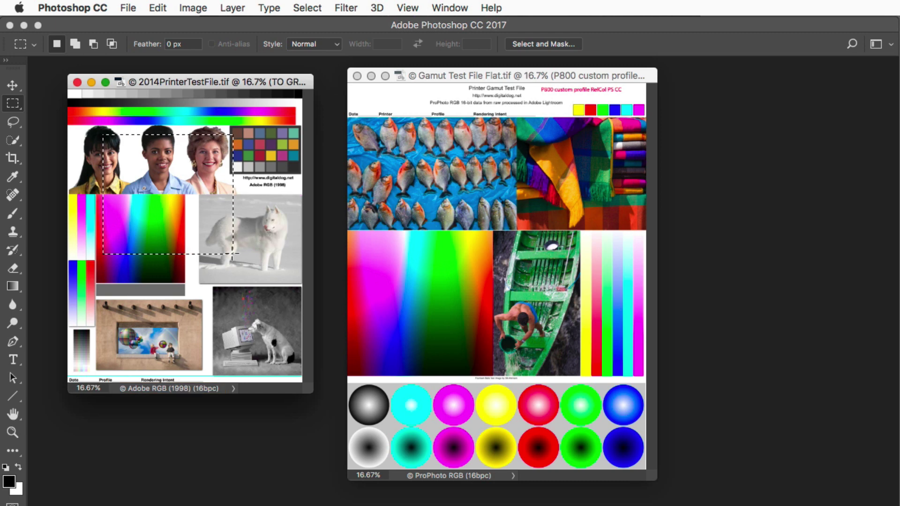
key("super+shift+e")
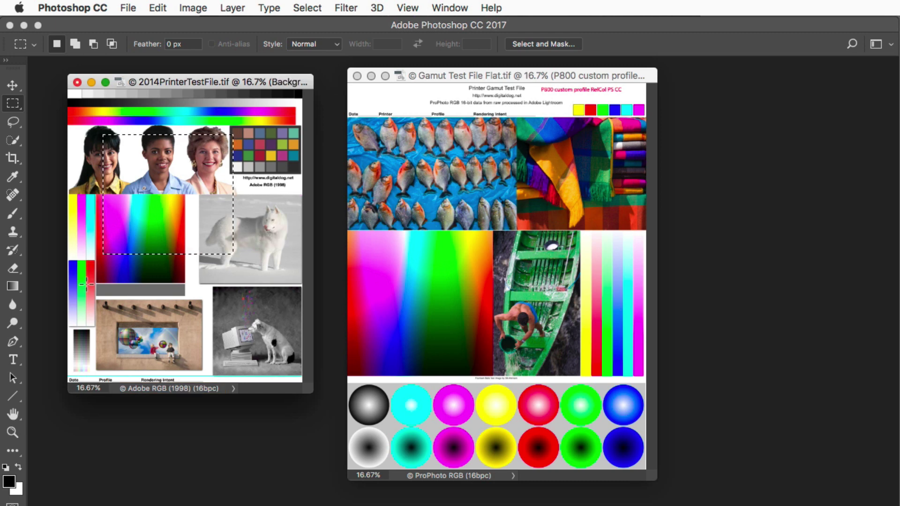
left_click(158, 8)
left_click(172, 107)
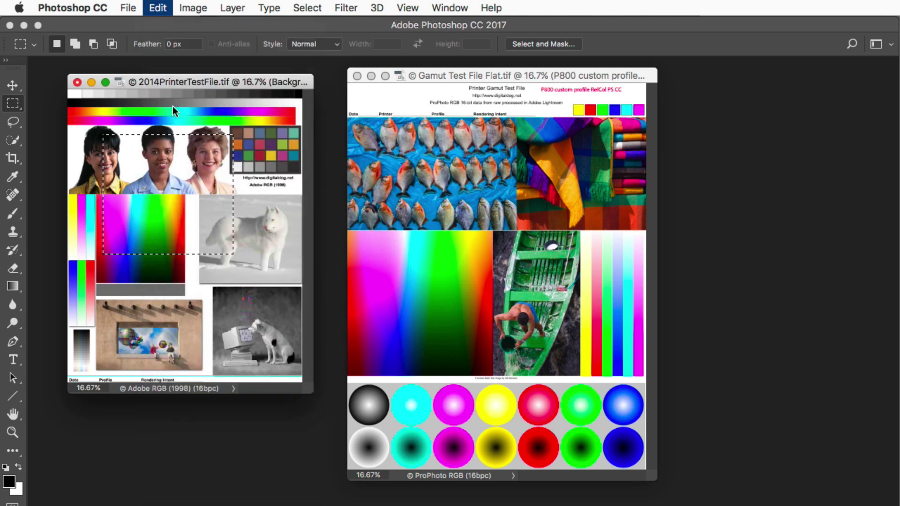
- Paste the copied region into the Gamut Test File, bringing up the profile mismatch prompt
left_click(555, 73)
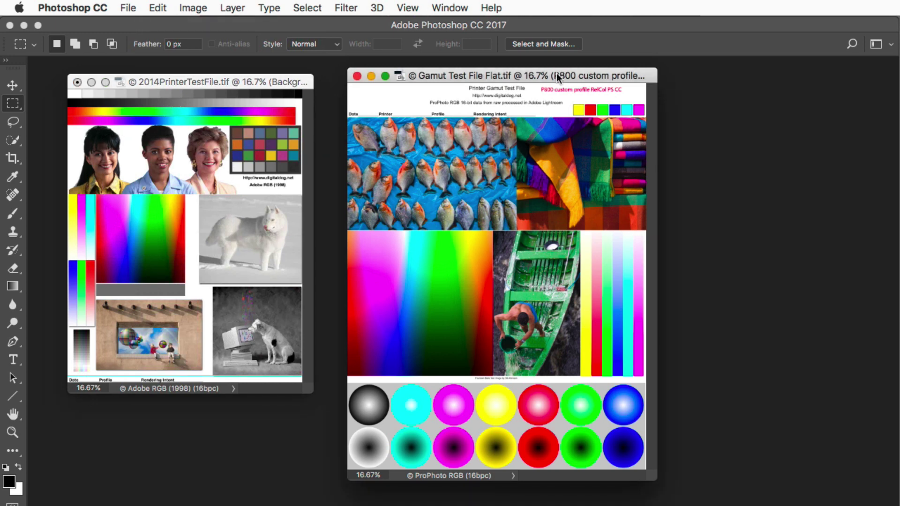
left_click(158, 8)
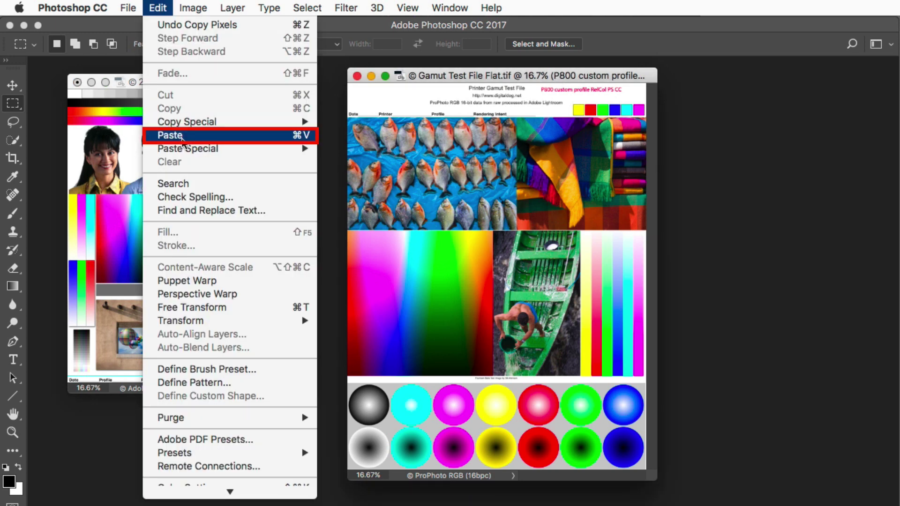
left_click(181, 135)
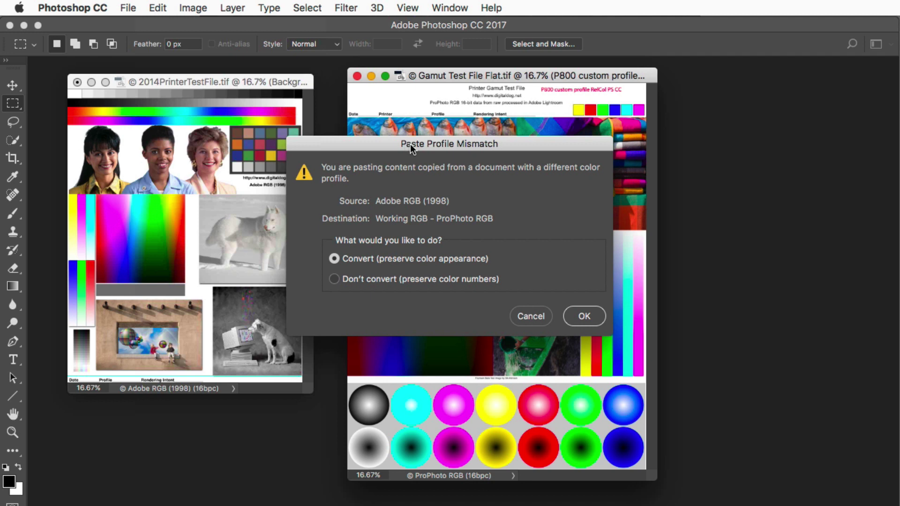
- Accept the paste with colours converted from Adobe RGB (1998) to ProPhoto RGB, preserving appearance
left_click_drag(514, 142, 543, 110)
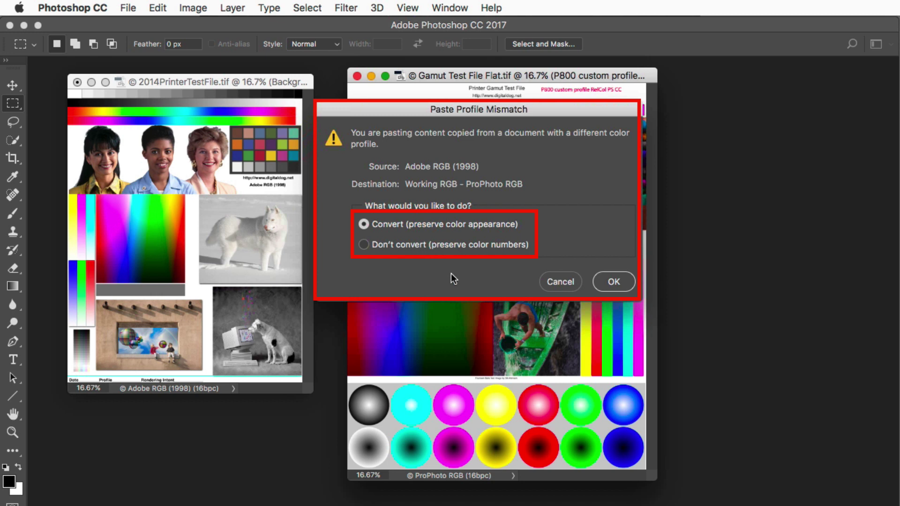
left_click_drag(513, 108, 551, 101)
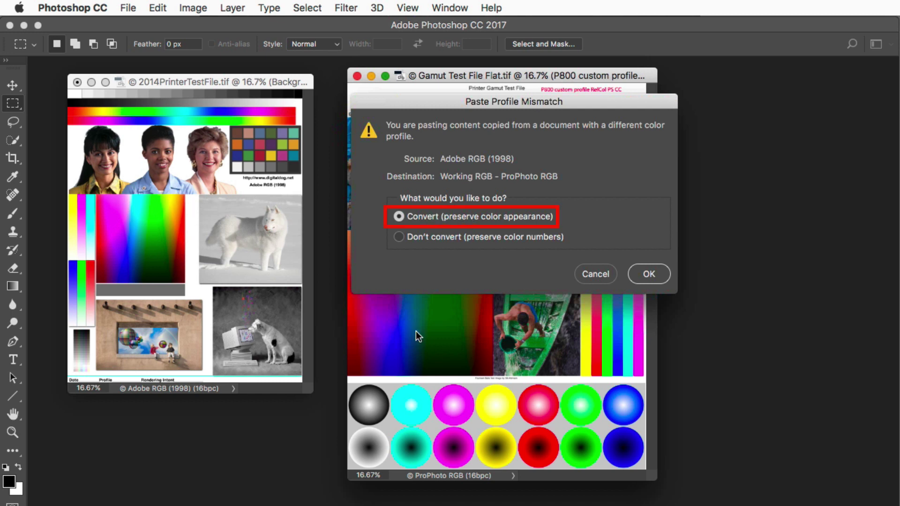
left_click(642, 274)
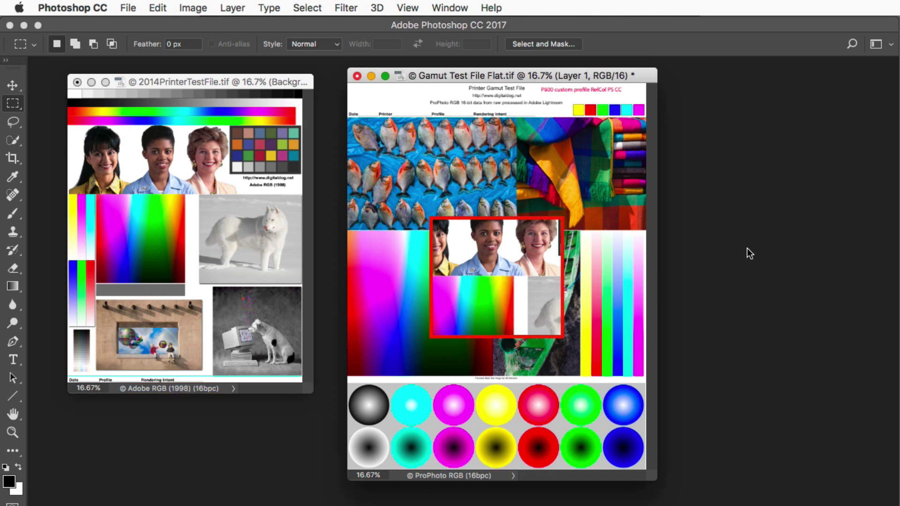
- Undo the converted paste, re-paste with Don't Convert (preserve color numbers), then confirm Color Settings
key("super+z")
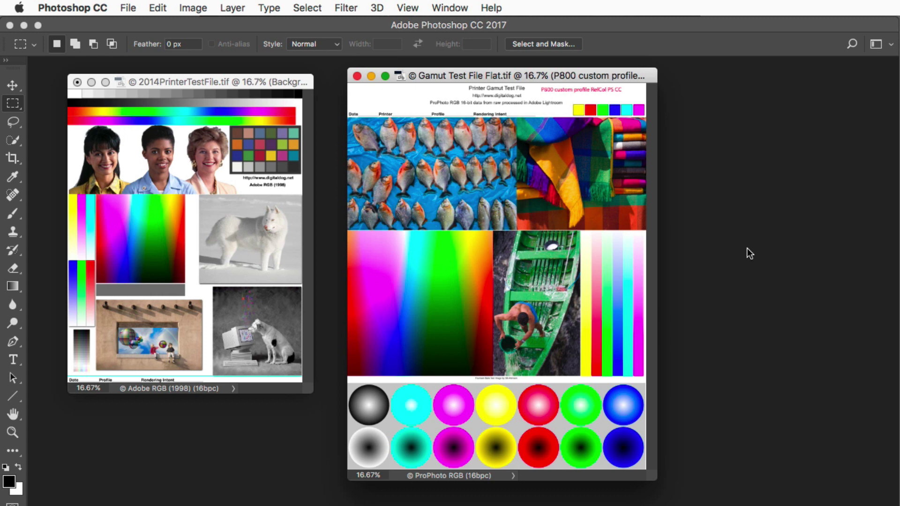
key("super+v")
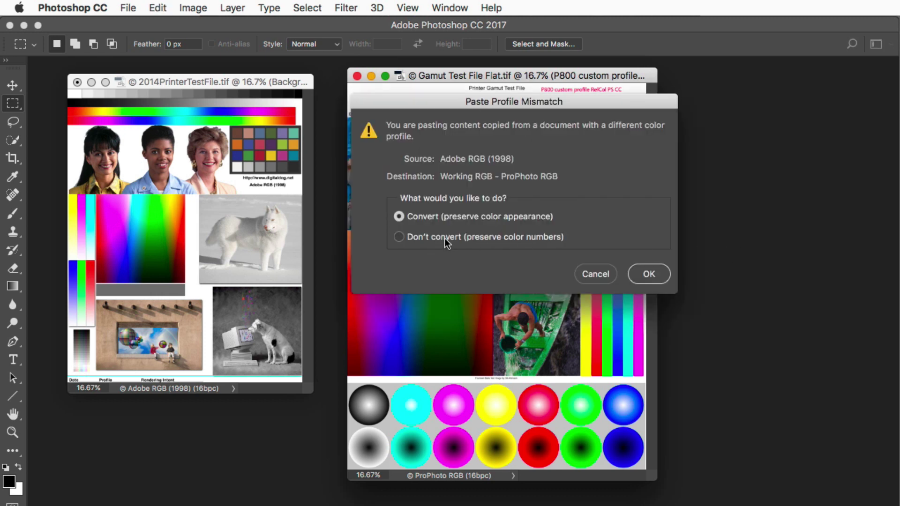
left_click(513, 236)
left_click(648, 272)
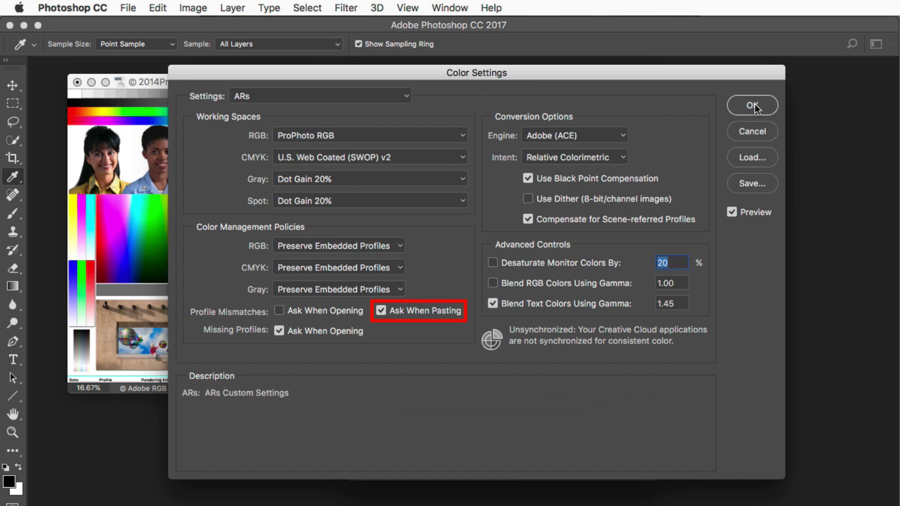
left_click(752, 106)
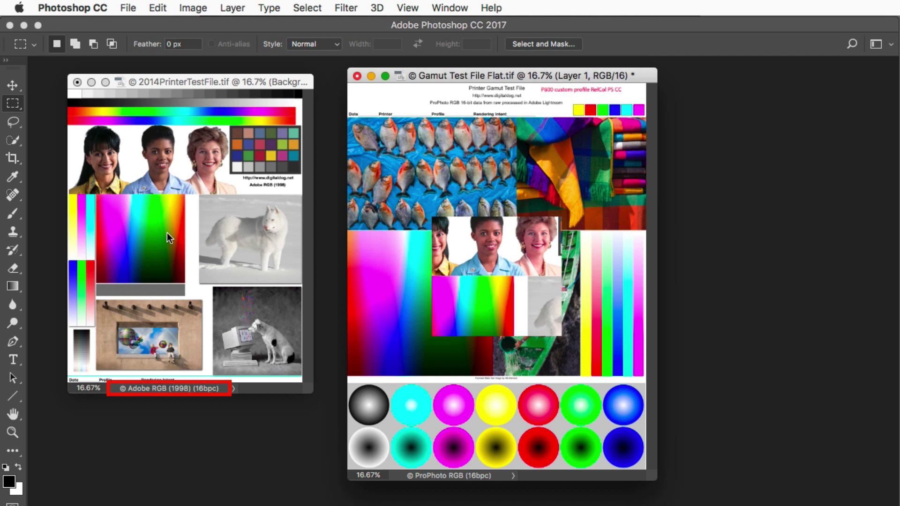